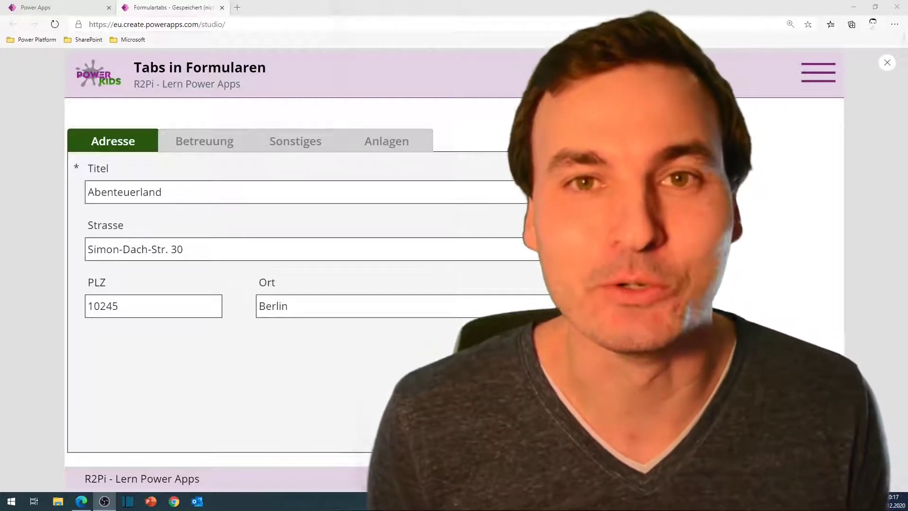
- Look through the Betreuung, Sonstiges and Anlagen tabs of the finished form in the app preview
click(189, 115)
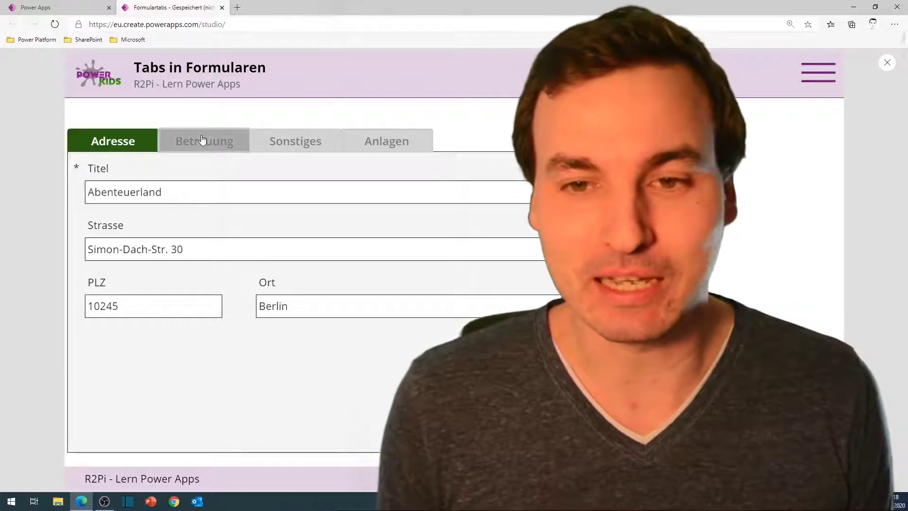
click(202, 140)
click(287, 143)
click(370, 138)
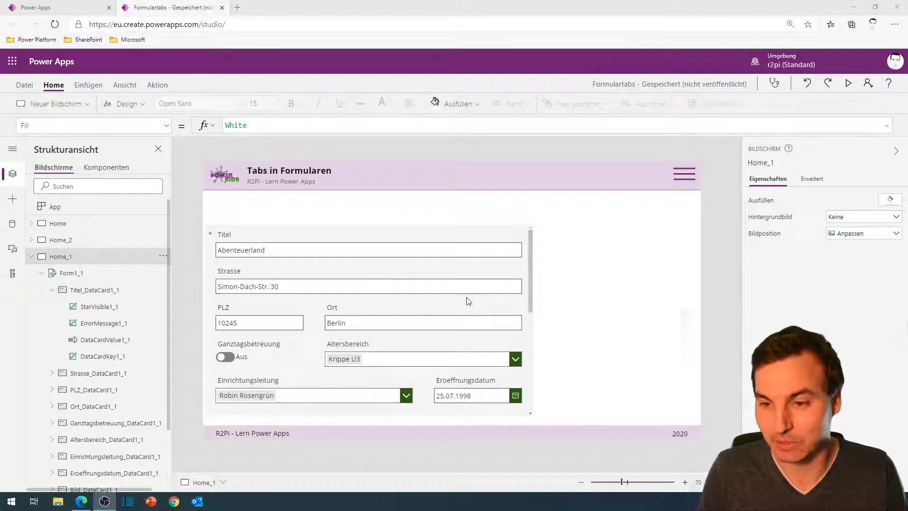
- Look through all fields of the untabbed form on the Home_1 screen, including those further down
scroll(531, 277, down, 5)
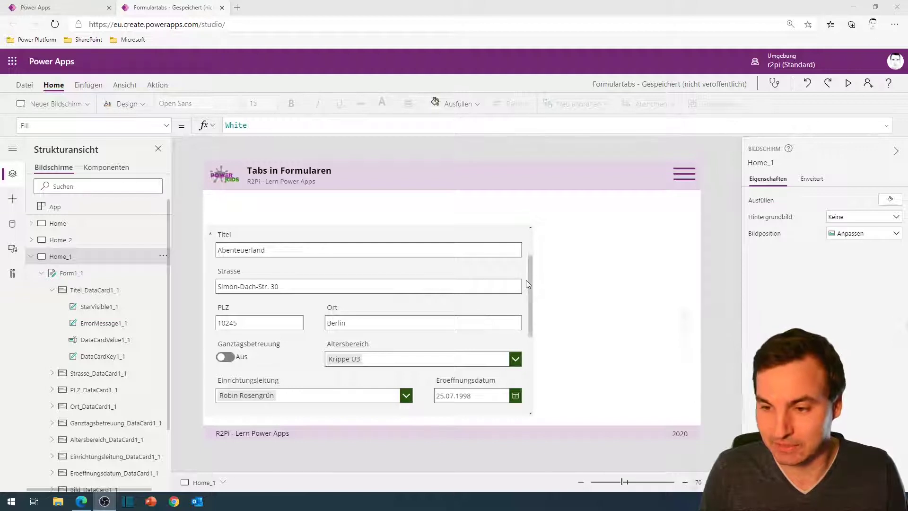
scroll(517, 293, up, 5)
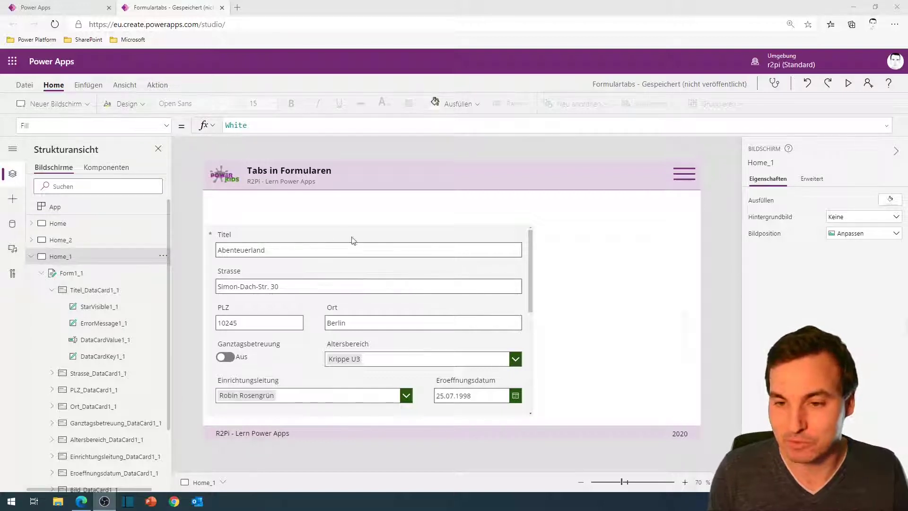
scroll(478, 277, down, 3)
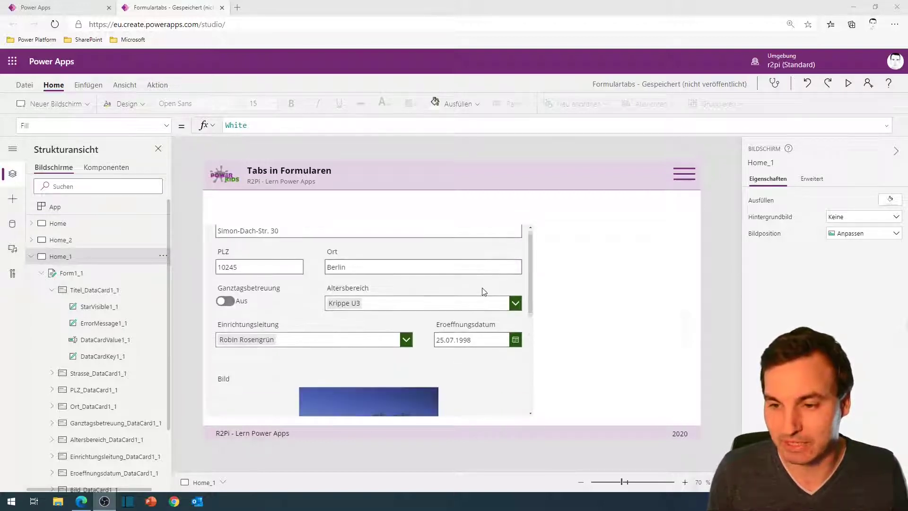
scroll(482, 289, up, 3)
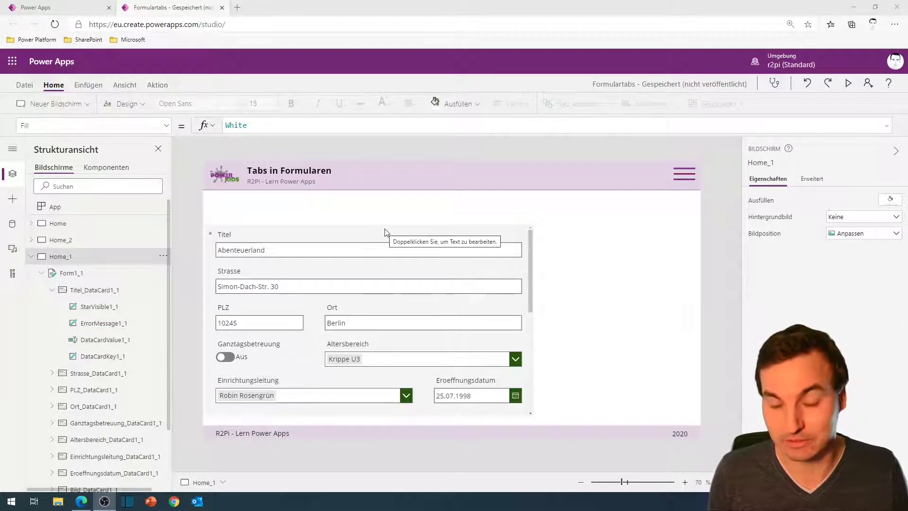
- Insert a button on the Home_1 screen and place it directly above the form's upper-left corner, at about X 5, Y 136
click(292, 224)
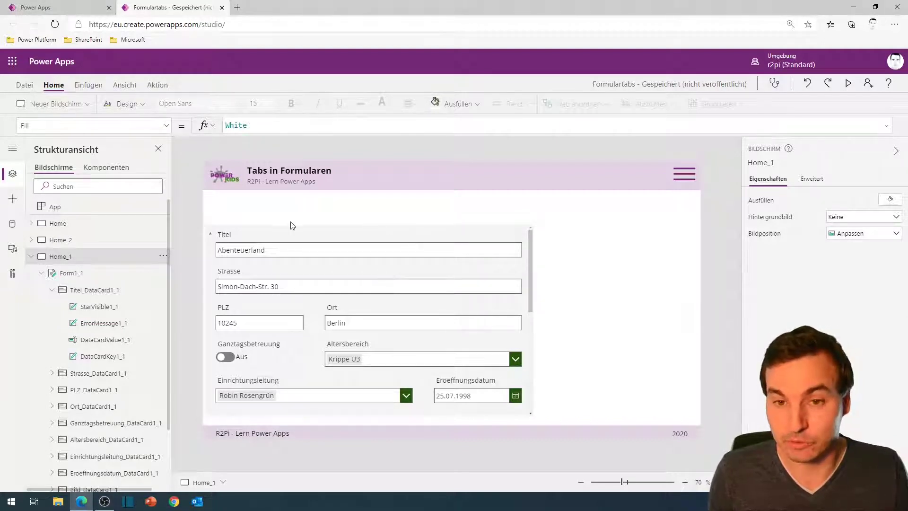
click(89, 84)
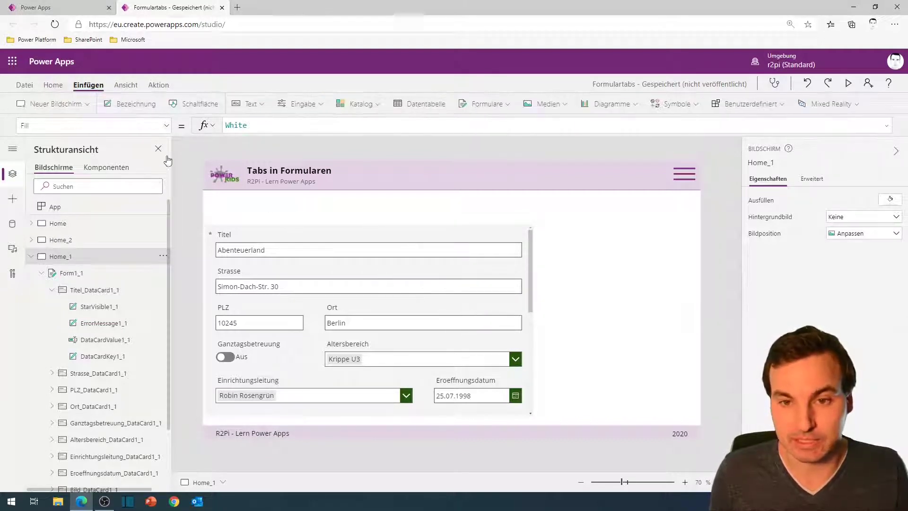
click(198, 104)
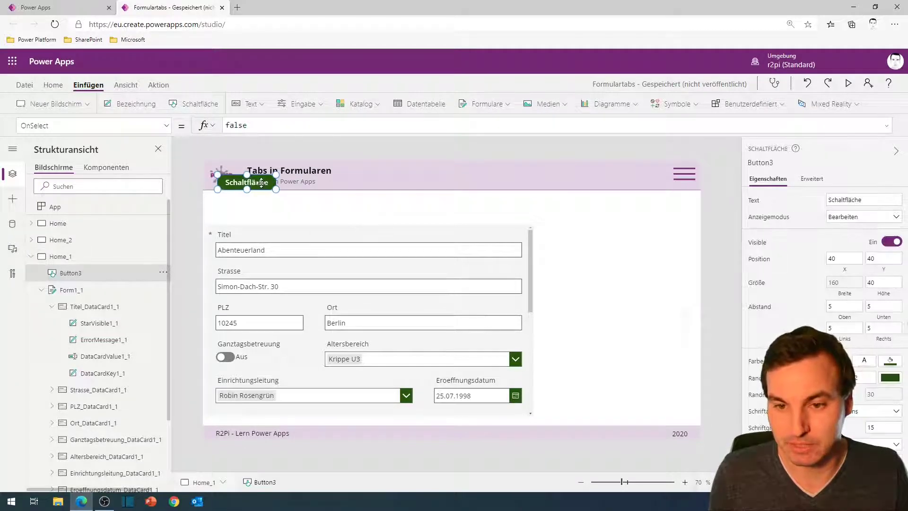
drag(264, 207, 248, 220)
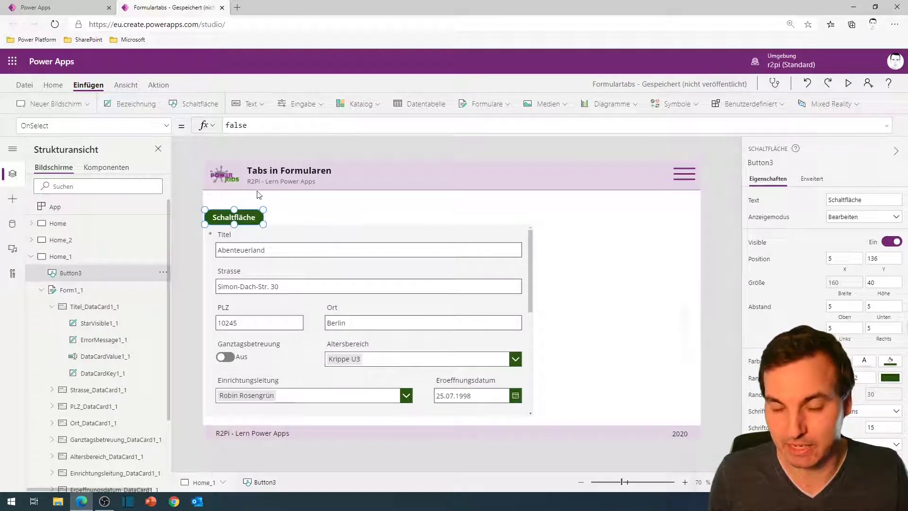
- Set the new button's RadiusTopLeft property to 5
click(167, 126)
scroll(140, 192, down, 3)
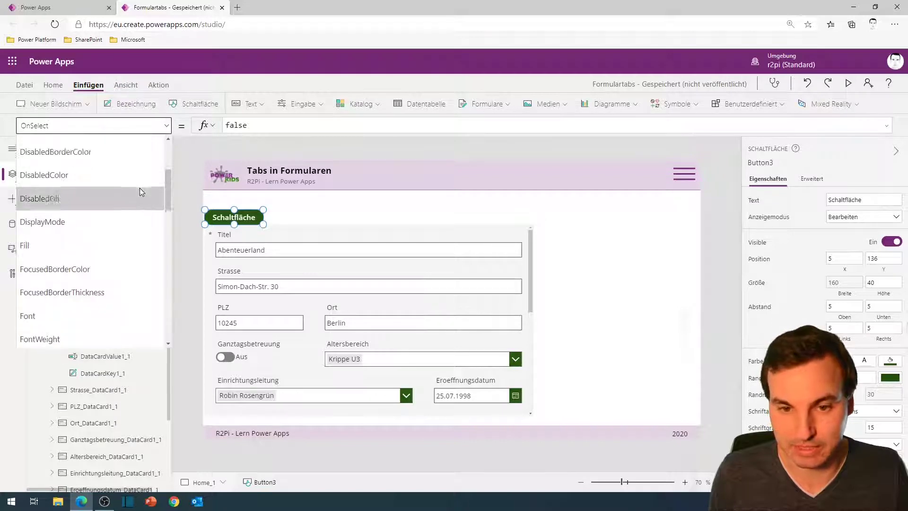
scroll(138, 193, down, 8)
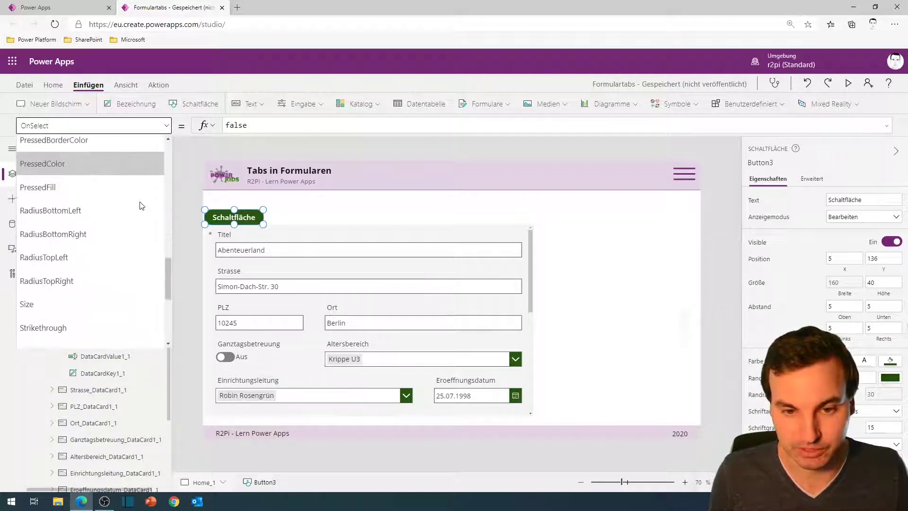
click(126, 193)
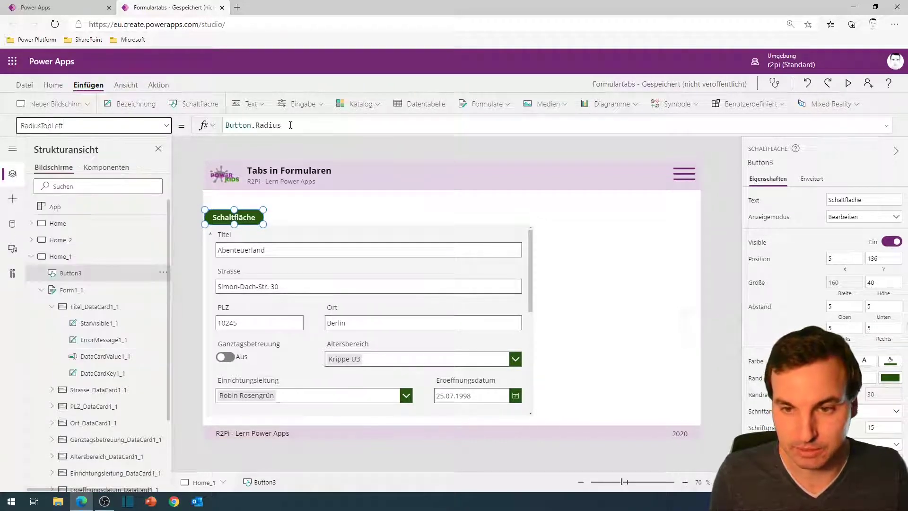
drag(282, 125, 193, 130)
click(283, 213)
click(251, 217)
- Set the button's RadiusBottomRight property to 5
click(166, 125)
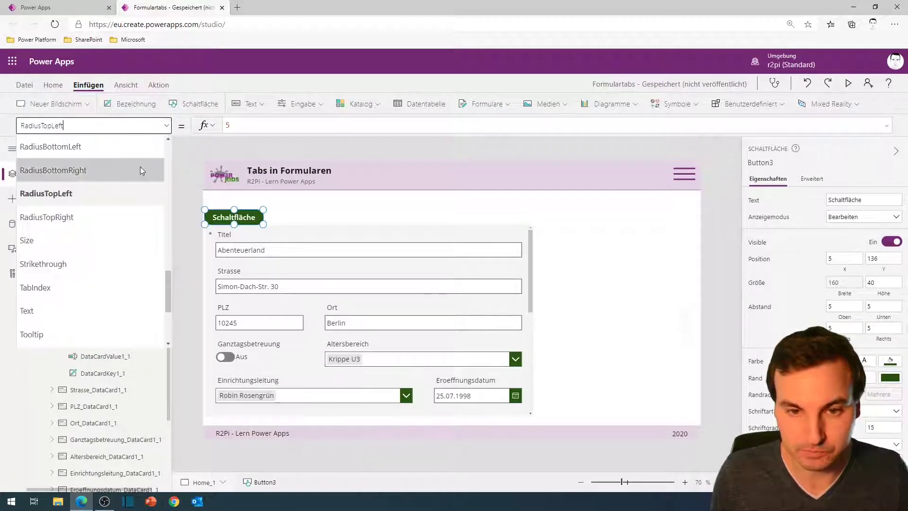
click(86, 181)
key(ctrl+a)
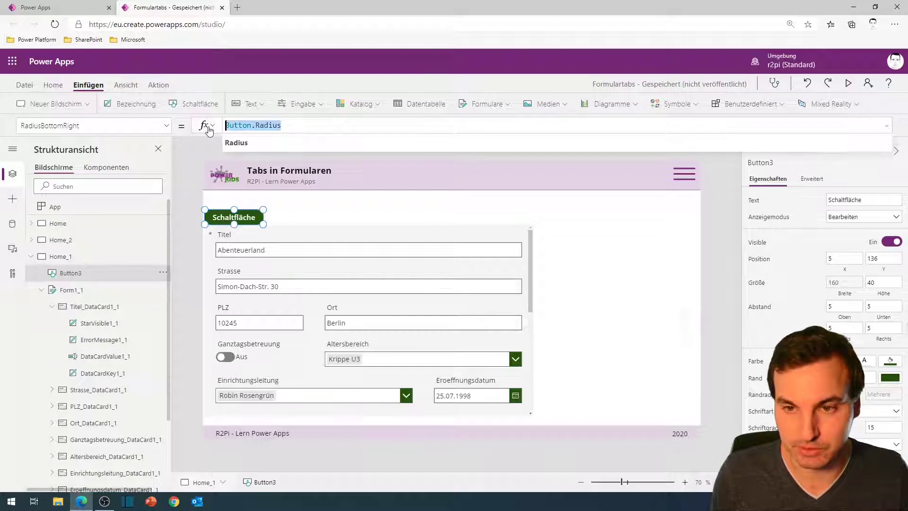
text(5)
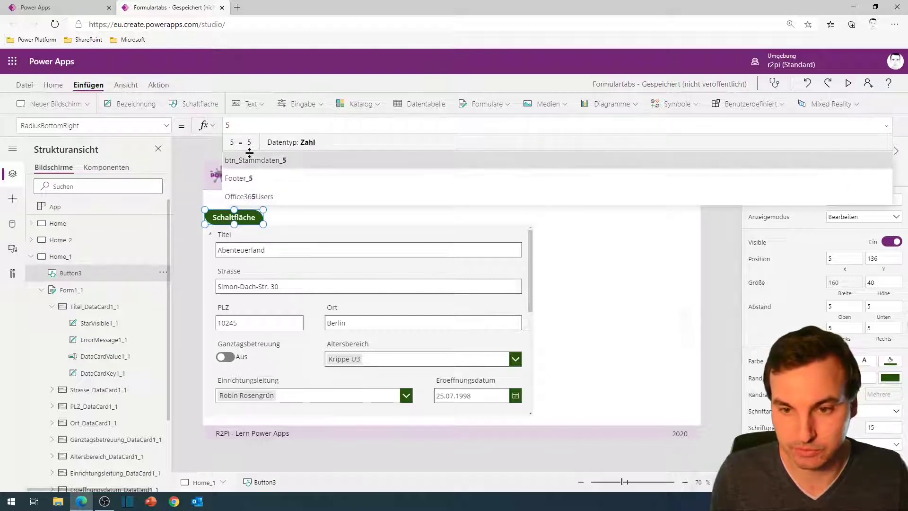
- Set the button's RadiusTopRight property to 5
click(167, 125)
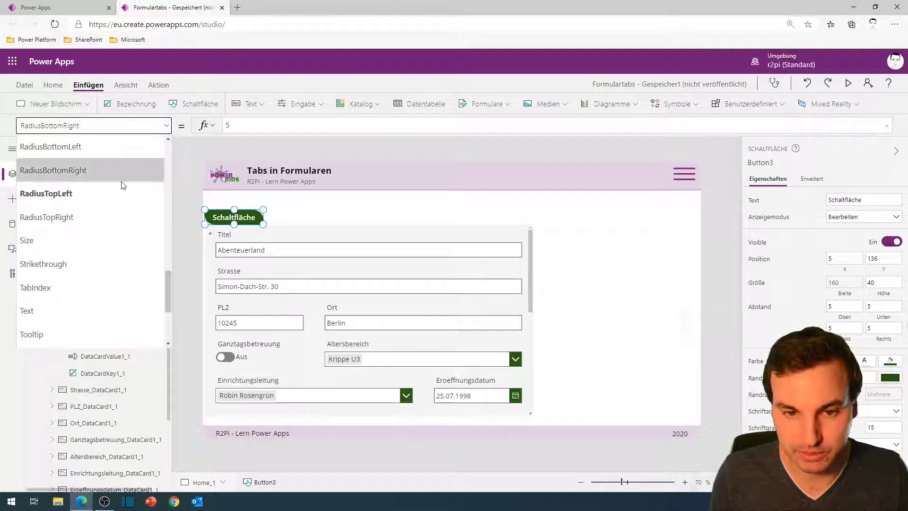
click(47, 217)
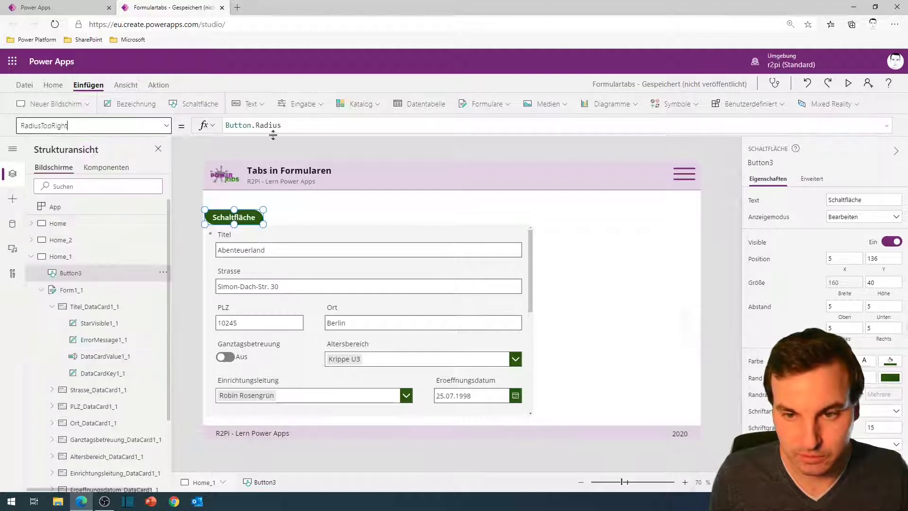
key(ctrl+a)
text(5)
- Set the button's RadiusBottomLeft property to 0 so that this corner is square
click(167, 125)
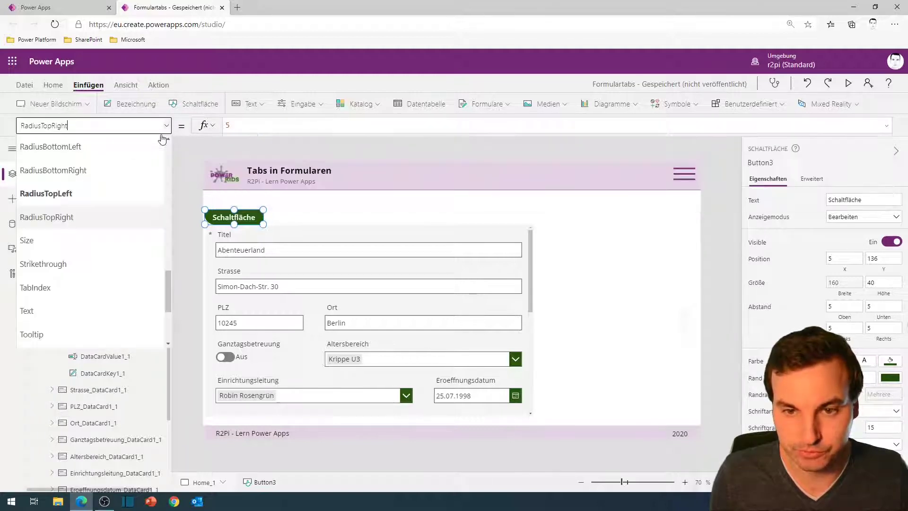
click(75, 146)
click(277, 125)
key(ctrl+a)
text(0)
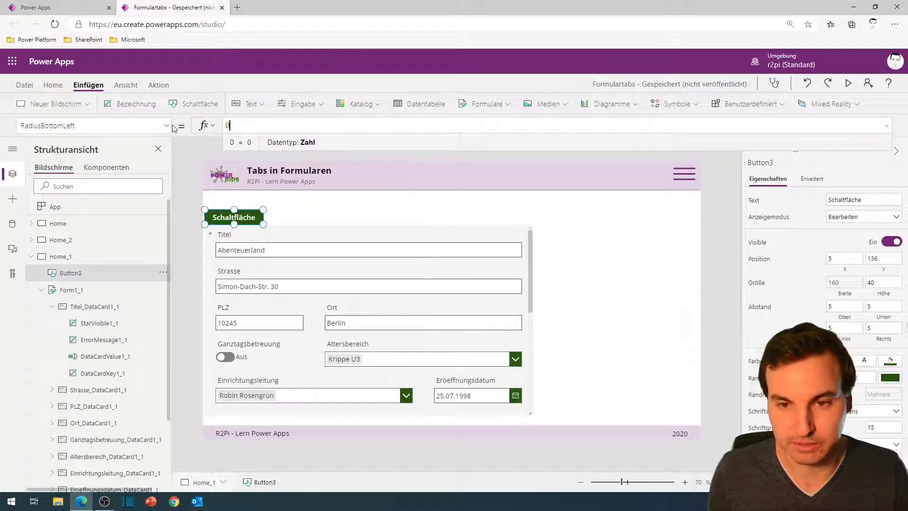
- Set the button's RadiusBottomRight property to 0 and deselect the button to check its tab shape
click(166, 125)
click(84, 171)
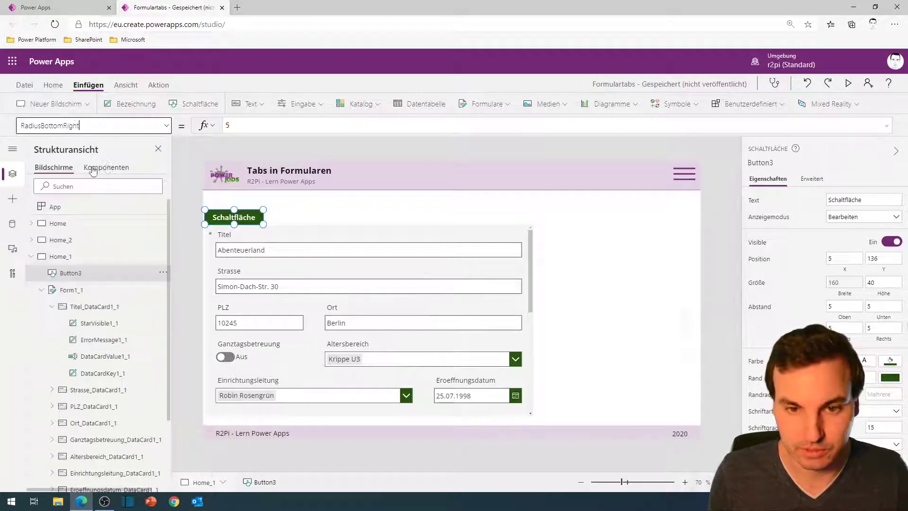
click(248, 125)
key(ctrl+a)
text(0)
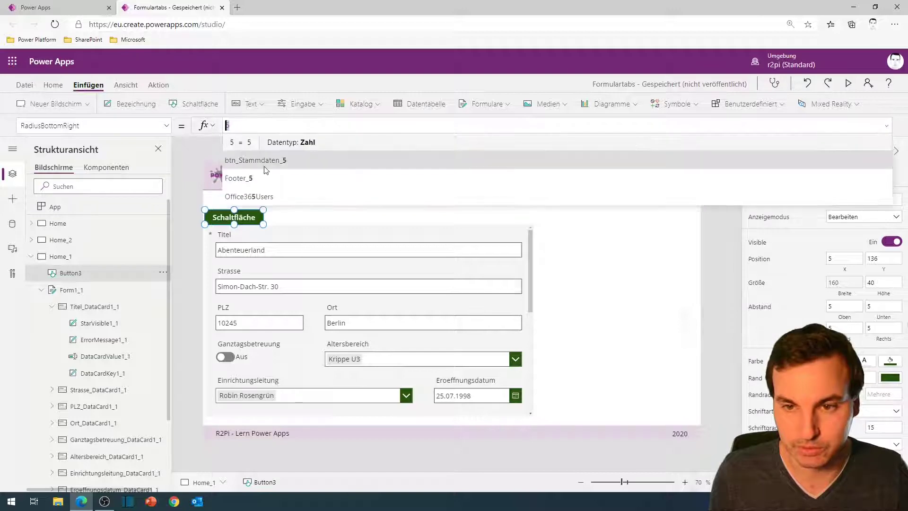
click(313, 220)
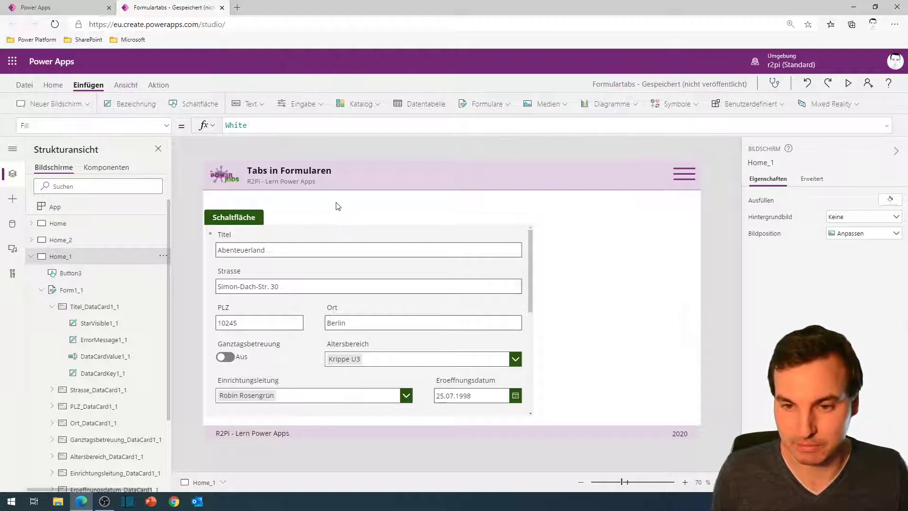
- Set the button's OnSelect formula to Set(varTab;"Adresse") so that it stores the tab name in a variable
click(256, 220)
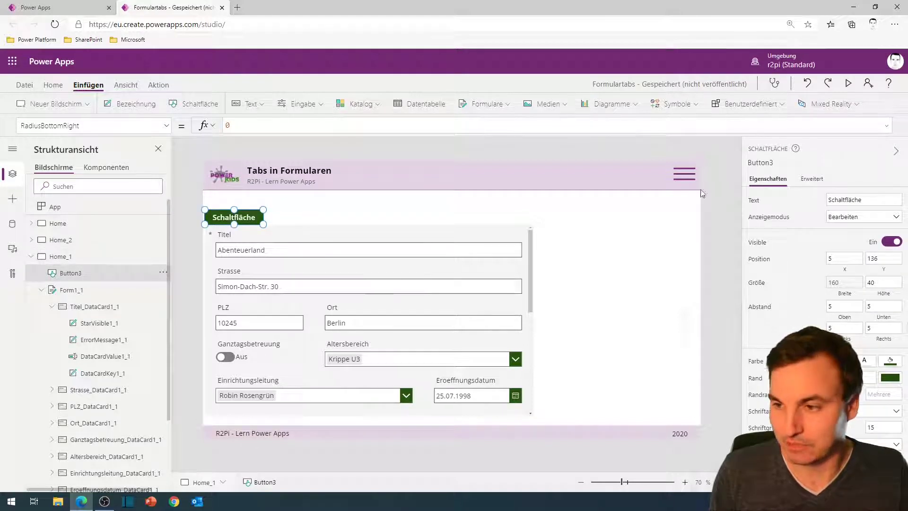
click(811, 179)
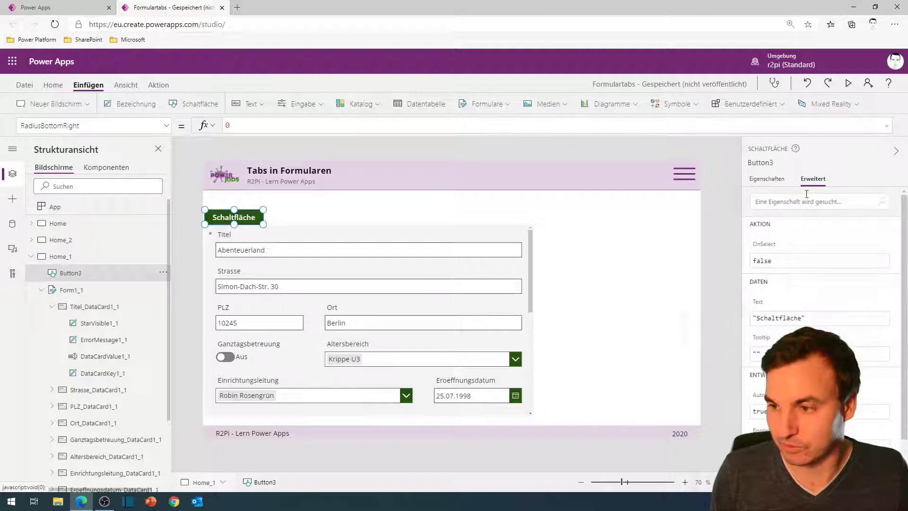
click(768, 243)
double_click(237, 125)
text(Set(var)
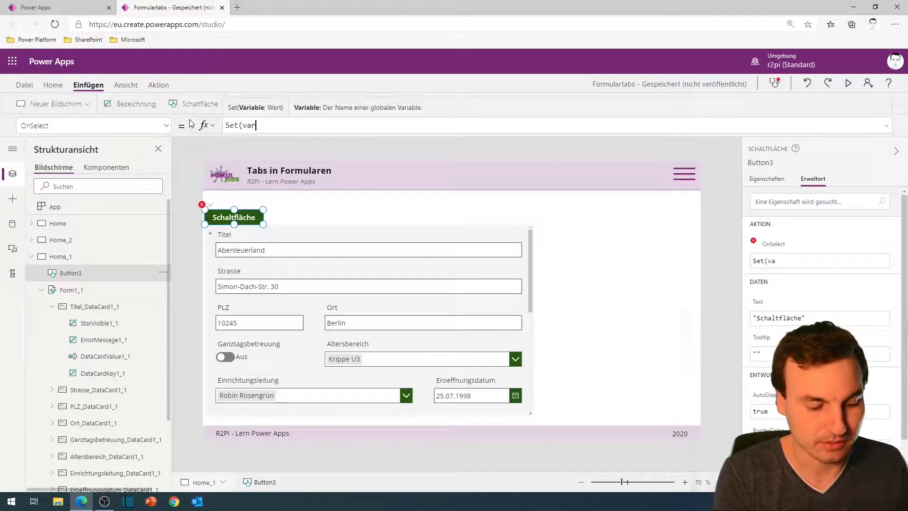
text(Tab)
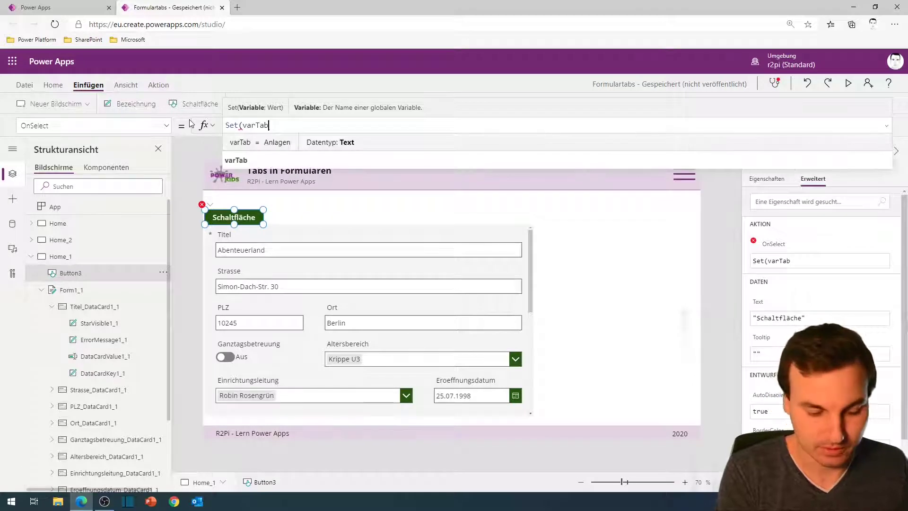
text(;"S)
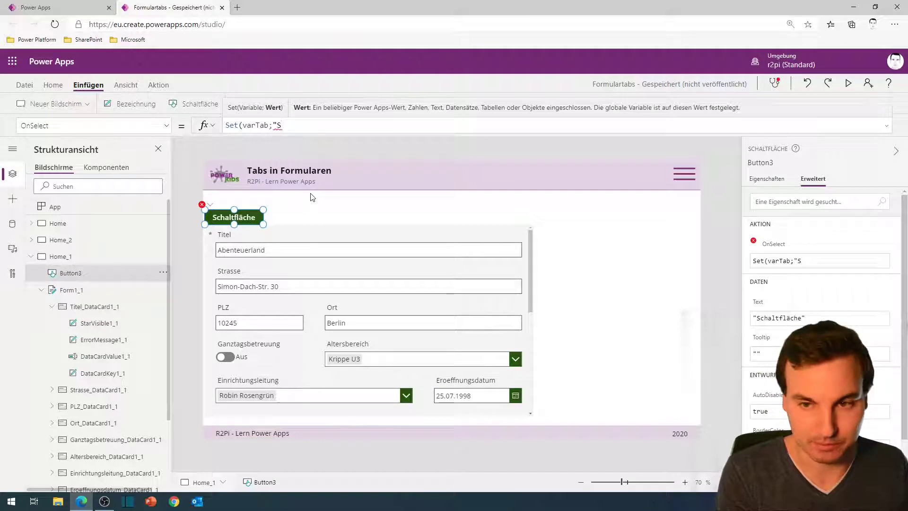
key(BackSpace)
text(Adresse")
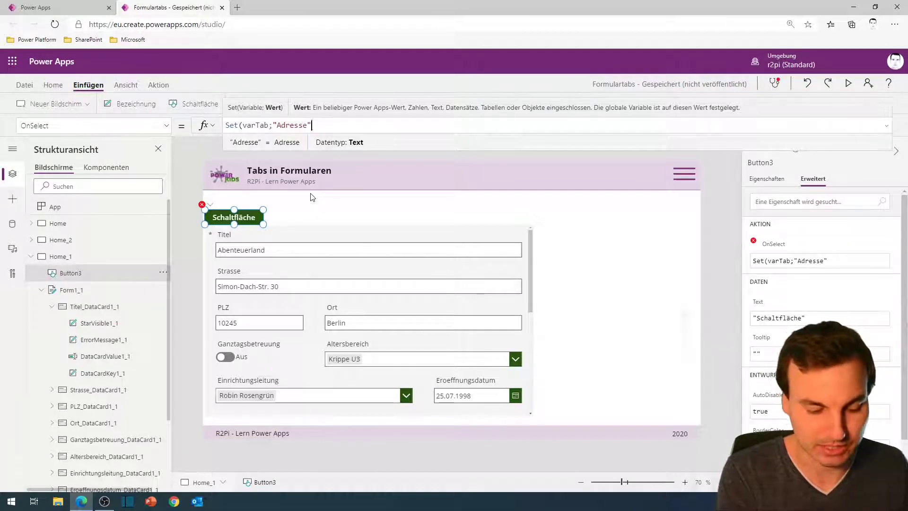
text())
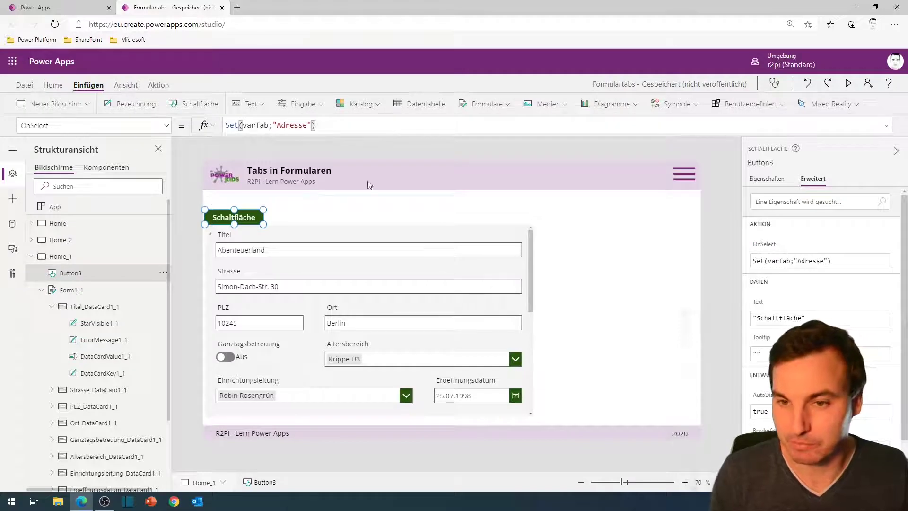
- Replace the fixed text "Adresse" in the button's OnSelect formula with Self.Text
drag(273, 125, 312, 124)
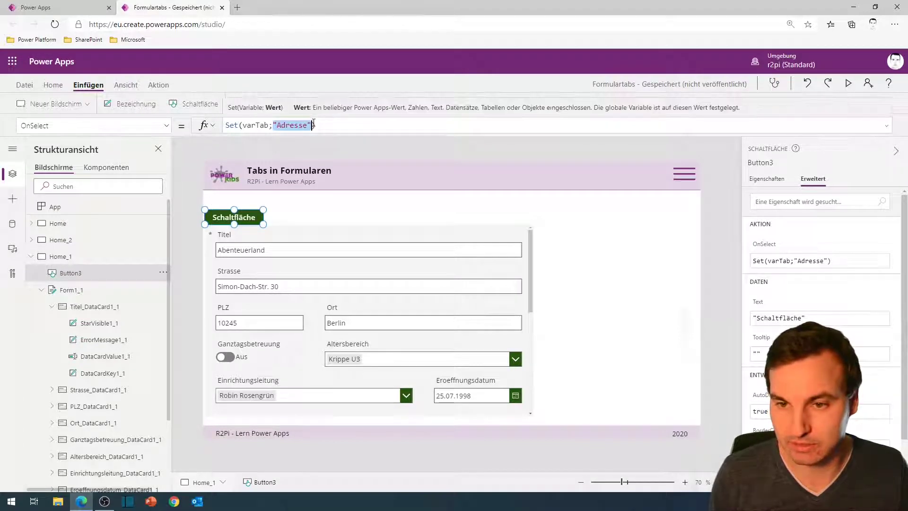
text(Self.)
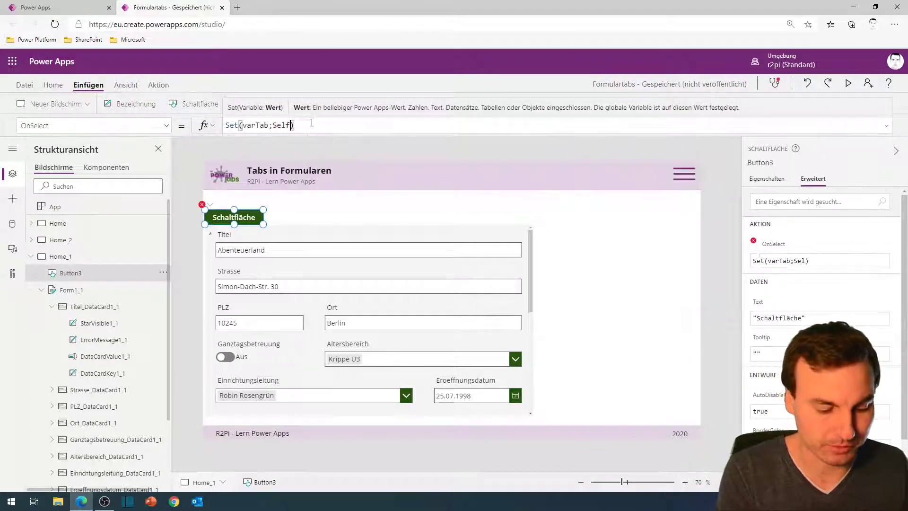
text(Text)
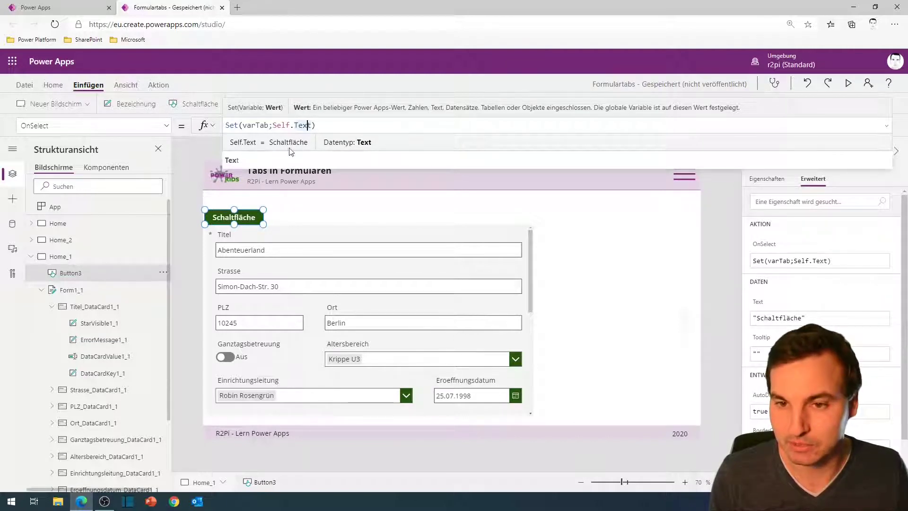
- Change the tab button's Text property to "Adresse" and reselect the button on the canvas
click(801, 318)
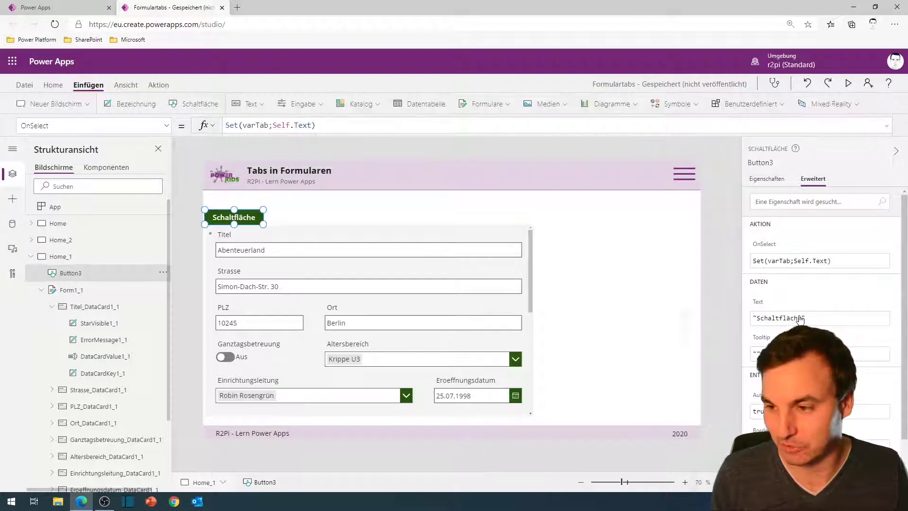
drag(802, 319, 757, 317)
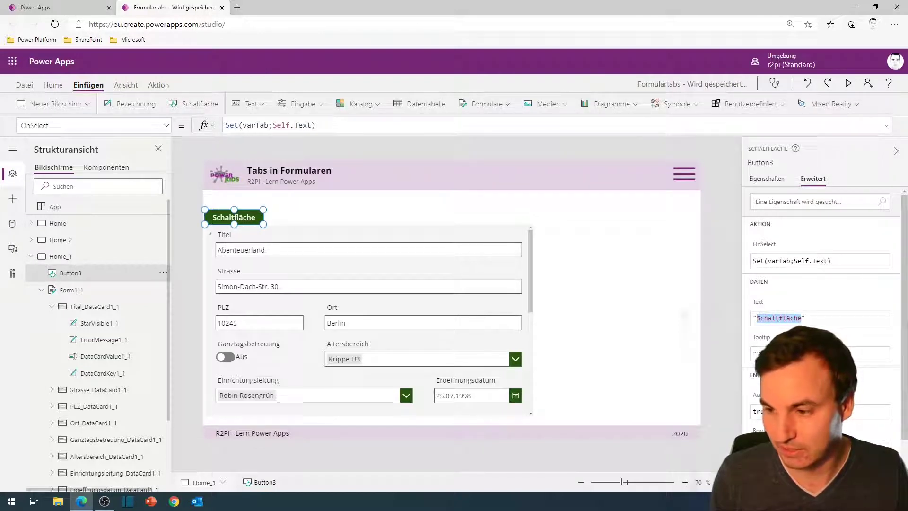
text(Adresse)
click(265, 226)
click(255, 221)
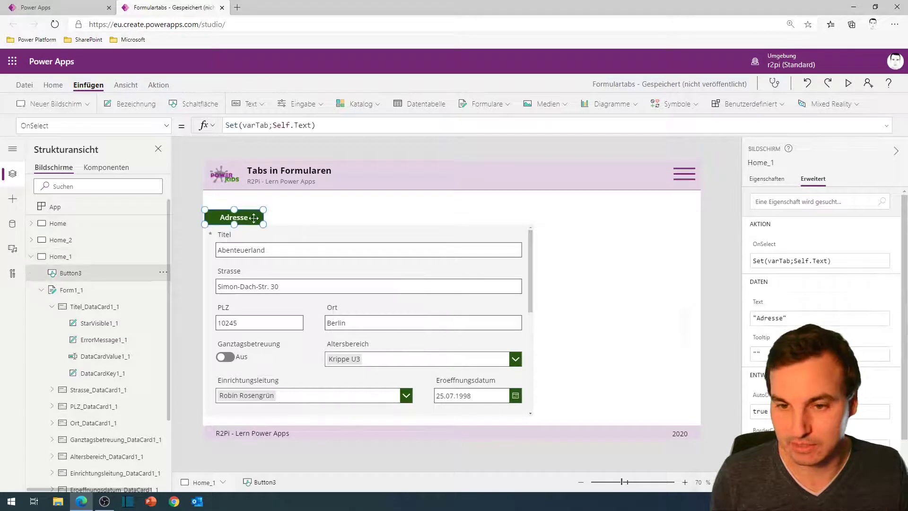
- Set the Adresse button's Fill formula to If(varTab=Self.Text;Button.Fill;Colors.Gray) so that only the active tab is highlighted
click(167, 126)
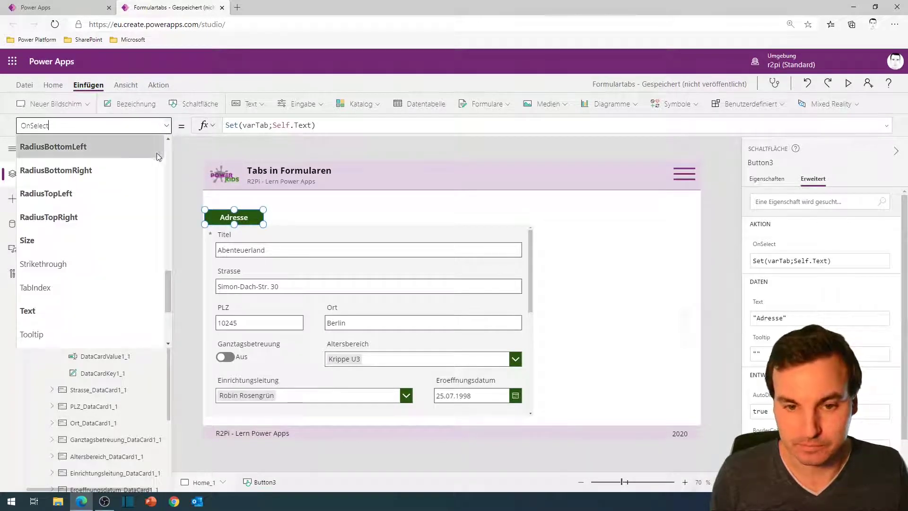
scroll(151, 175, up, 1)
scroll(150, 175, up, 5)
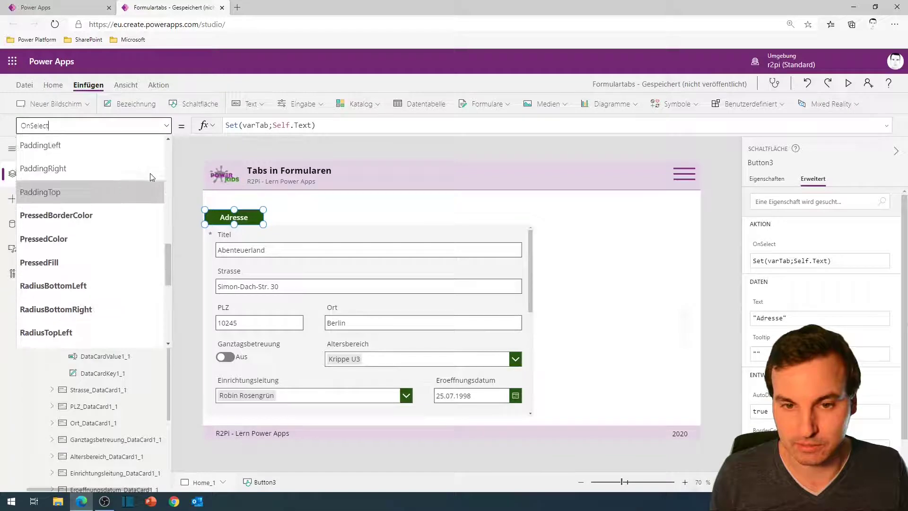
scroll(123, 187, up, 4)
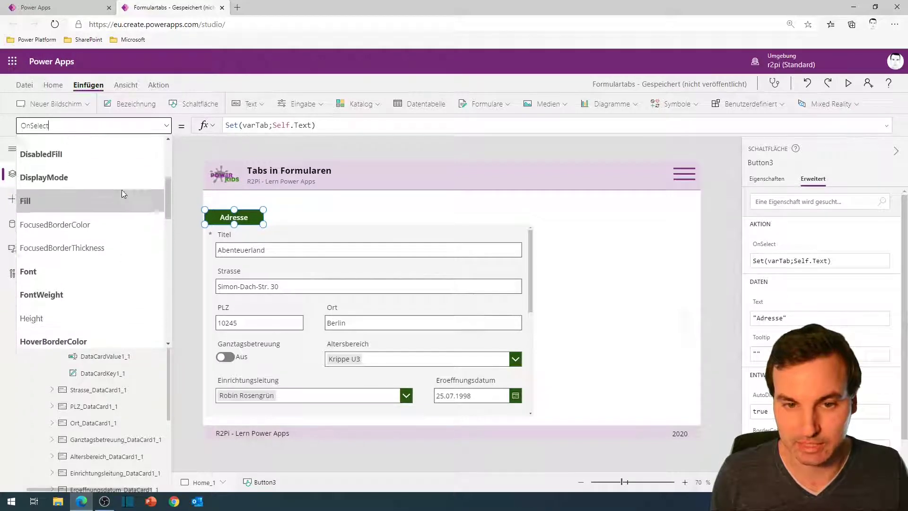
click(66, 210)
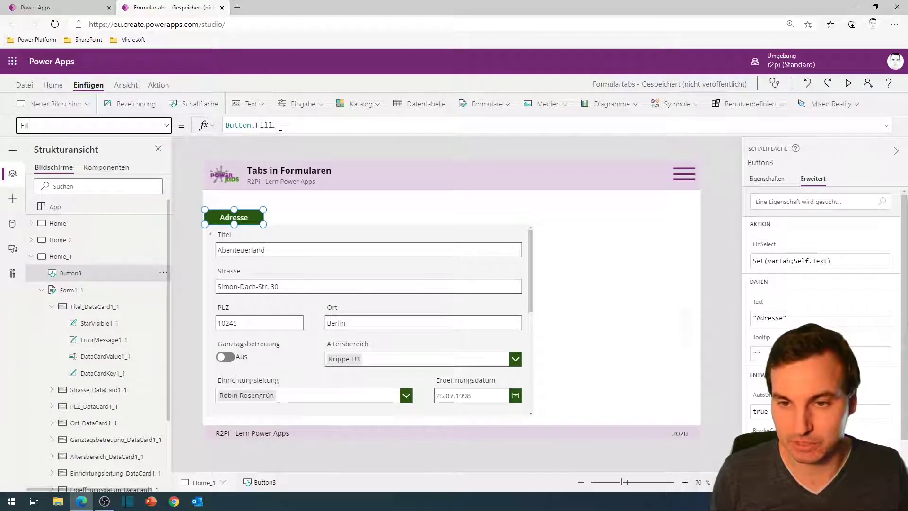
click(231, 127)
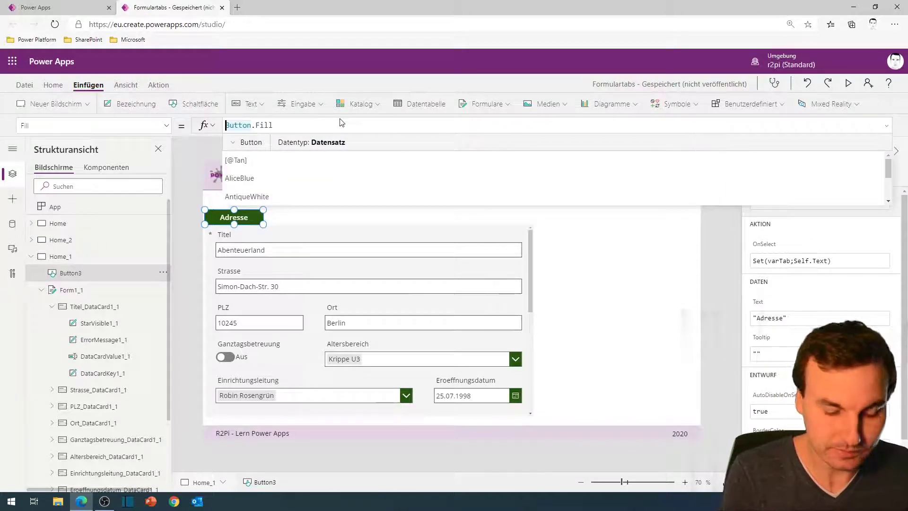
text(If)
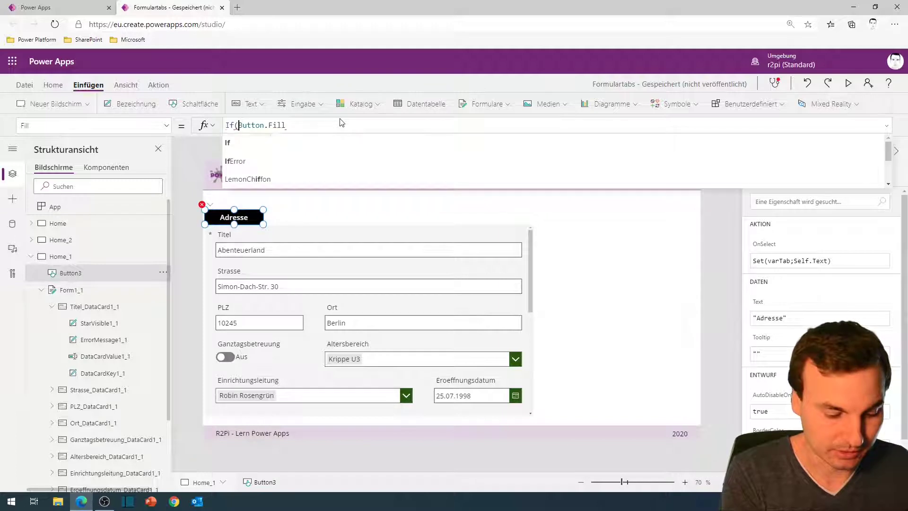
text((varTab=Self)
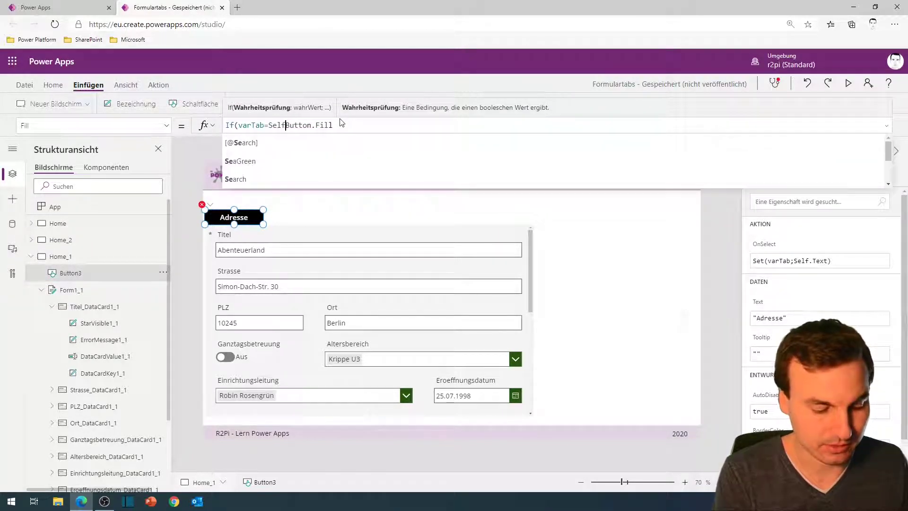
text(.Text)
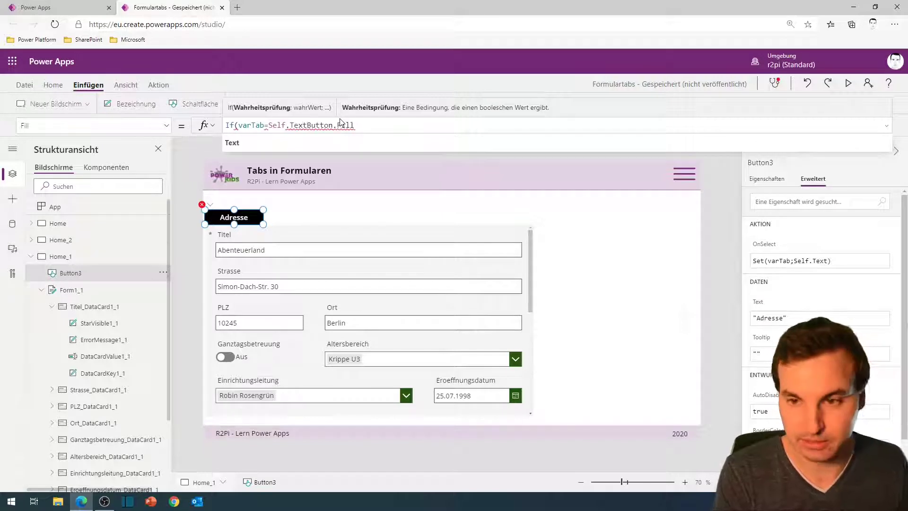
text(;)
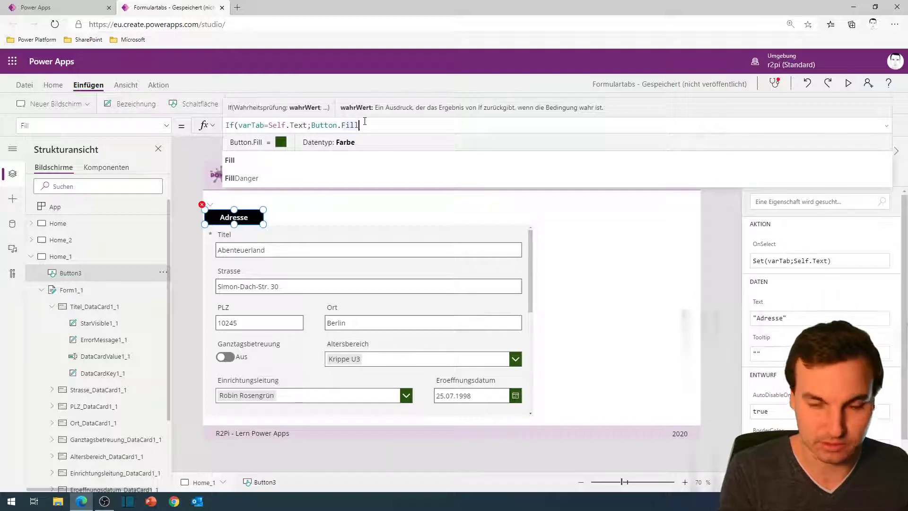
text(;)
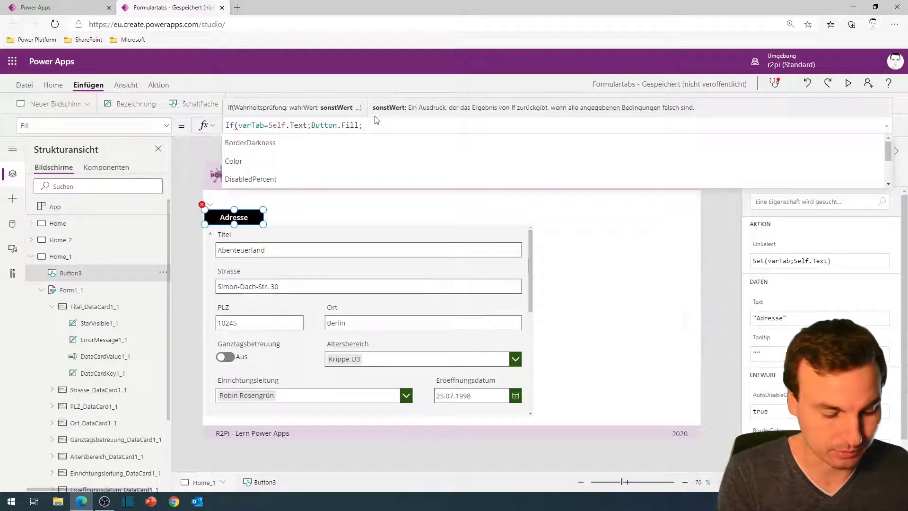
text(C)
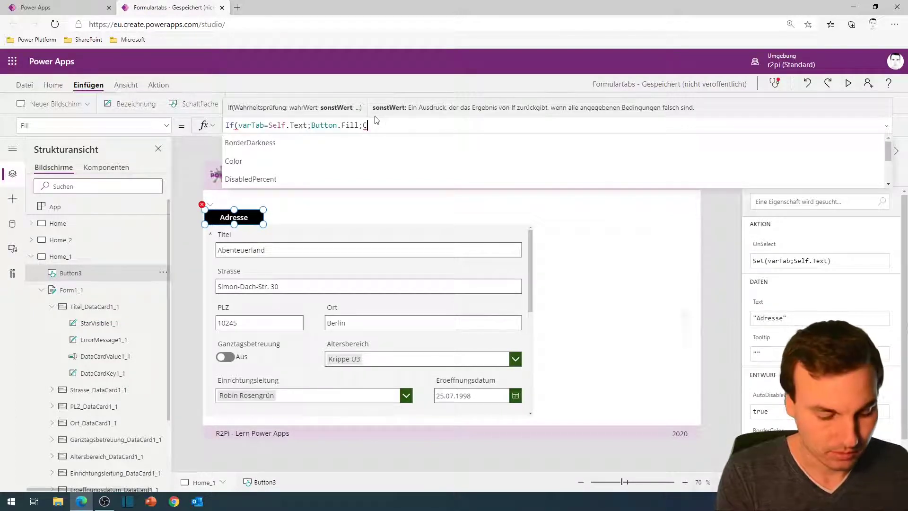
text(olors.Gray)
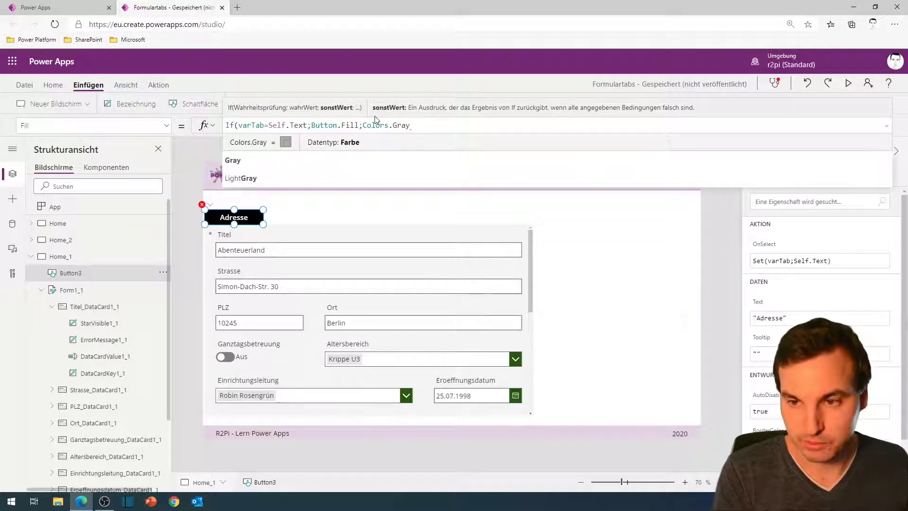
text())
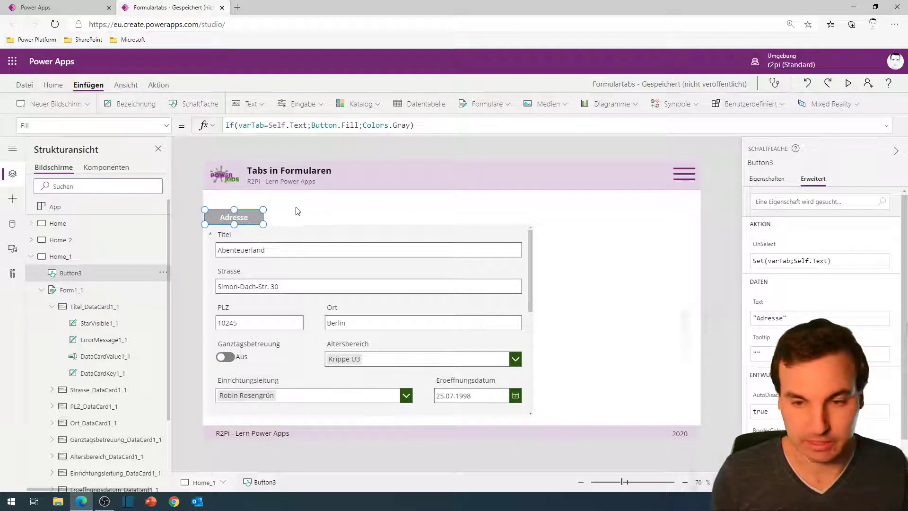
- Duplicate the Adresse tab button three times and line up the copies side by side along the form's upper edge
key(ctrl+c)
key(ctrl+v)
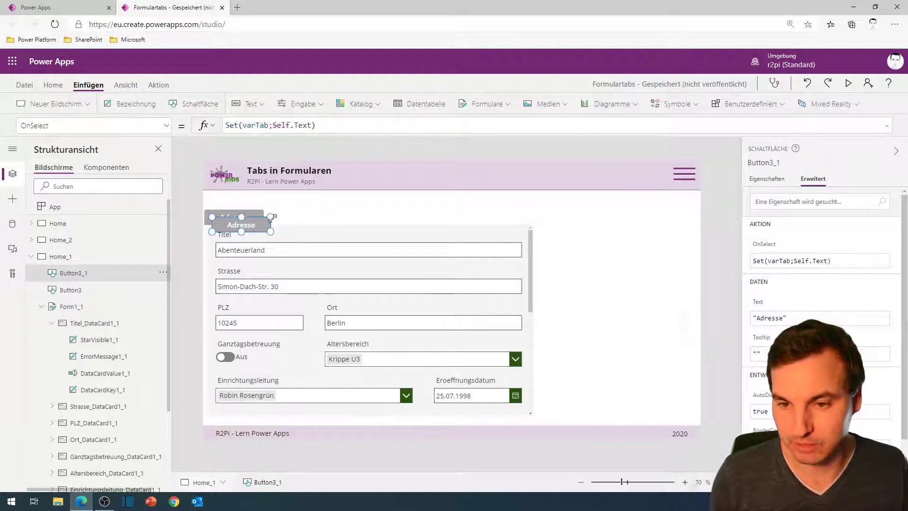
drag(284, 219, 319, 220)
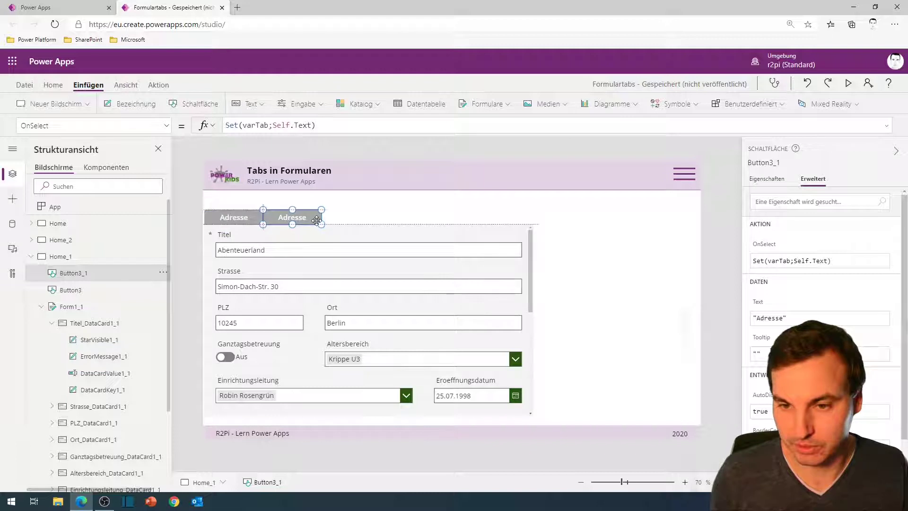
key(ctrl+v)
drag(265, 218, 369, 216)
key(ctrl+v)
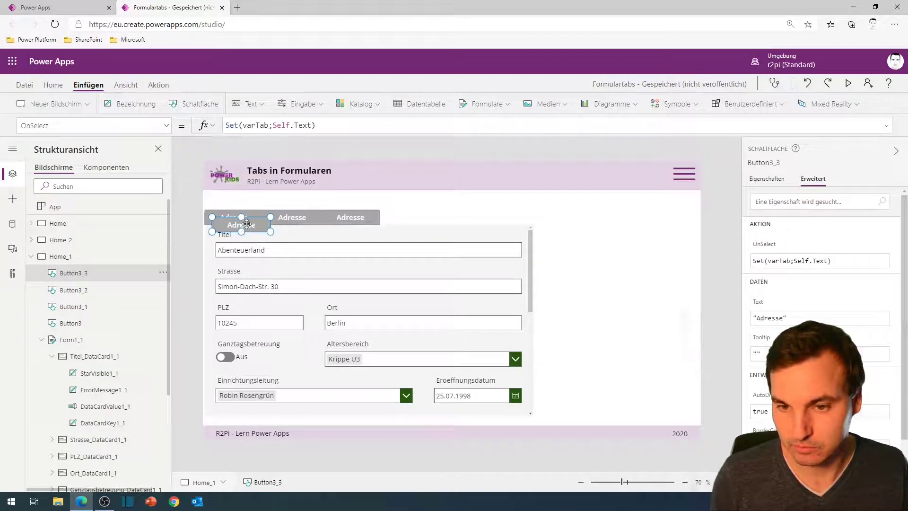
drag(244, 225, 411, 217)
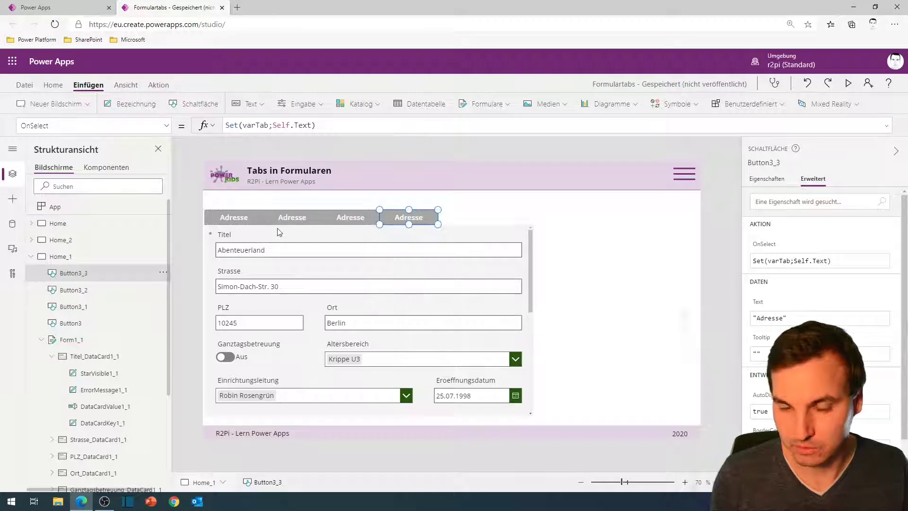
- Set the Text of the second, third and fourth tab buttons to "Betreuung", "Sonstiges" and "Anlagen", and deselect them
click(291, 218)
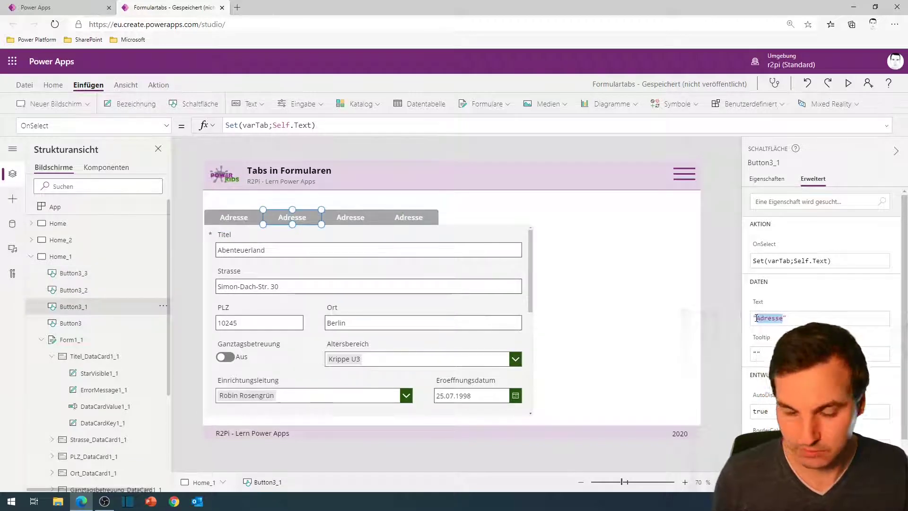
text(Betreuung)
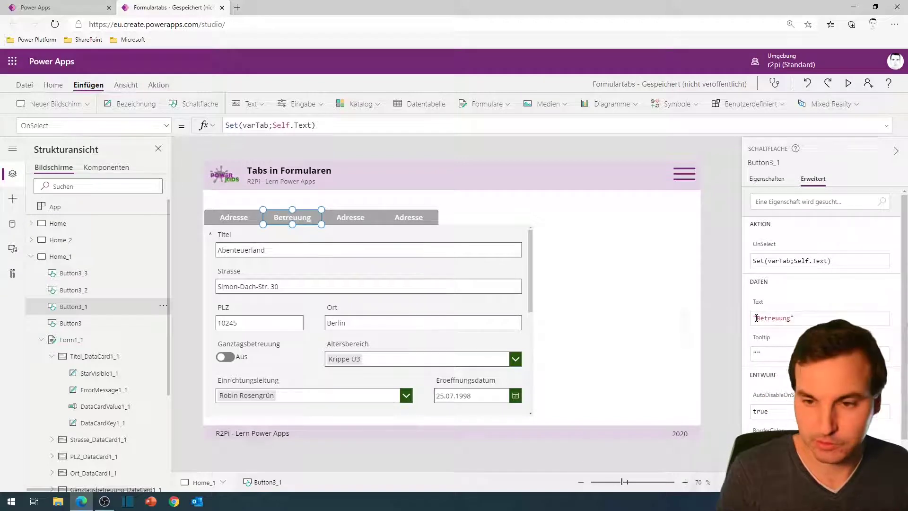
click(353, 219)
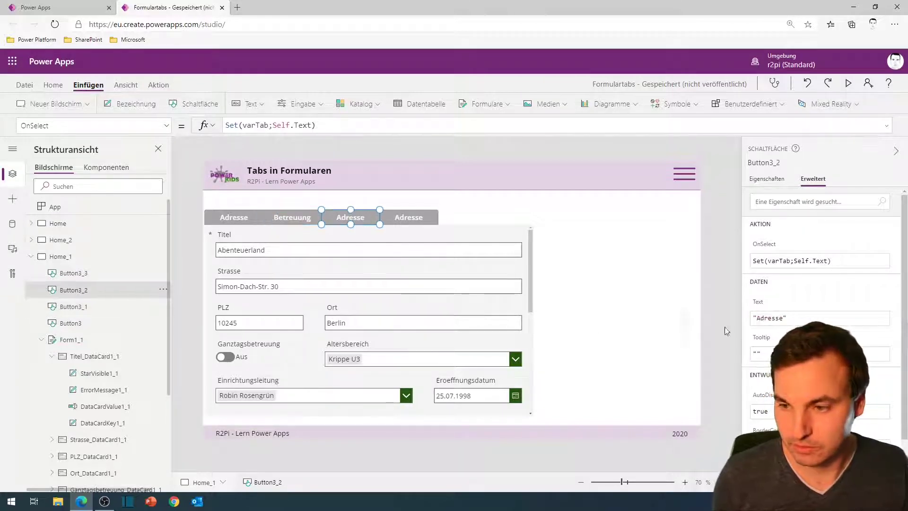
drag(786, 318, 754, 317)
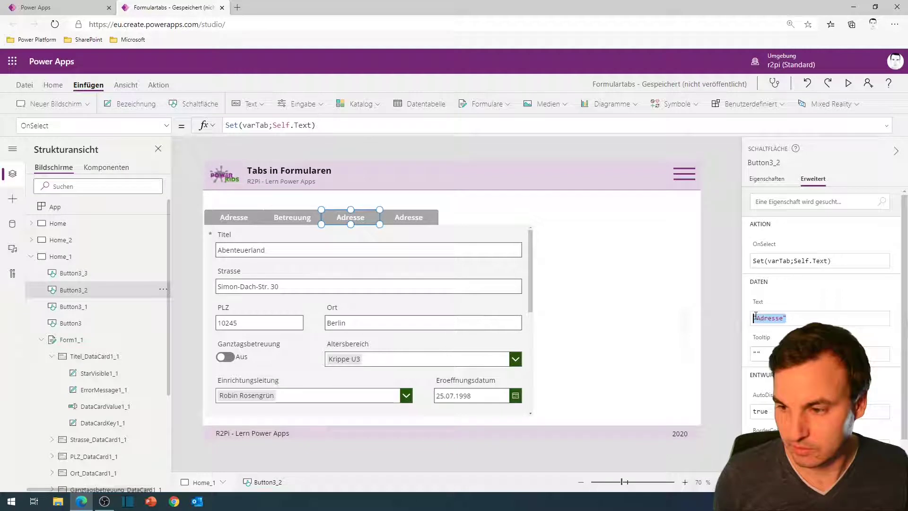
text("Sonstiges")
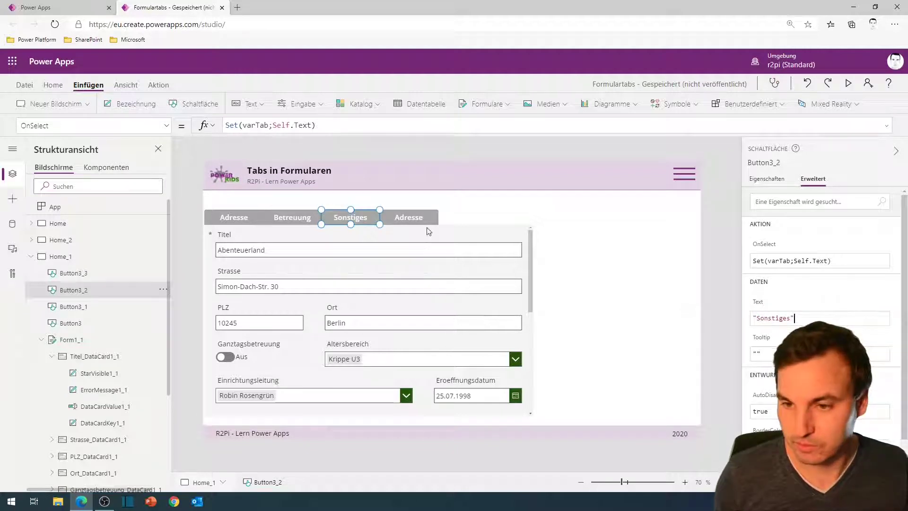
click(422, 220)
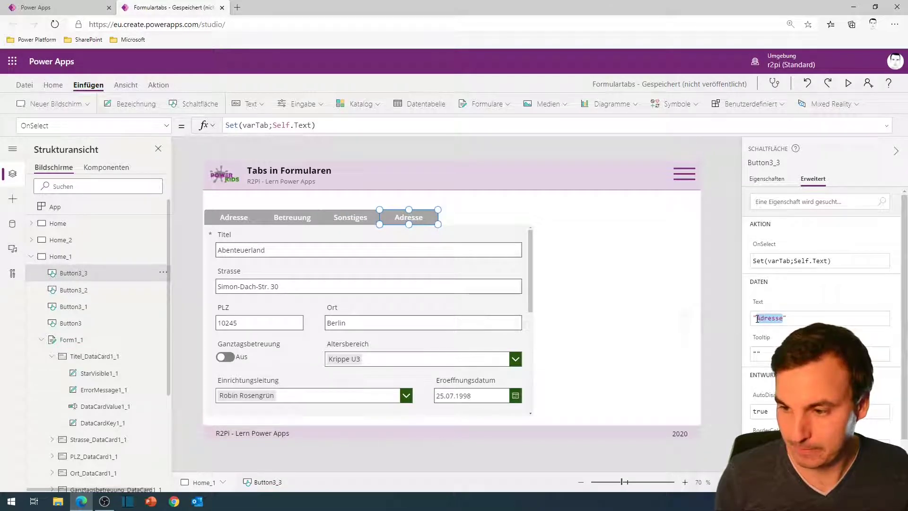
text(Anlagen)
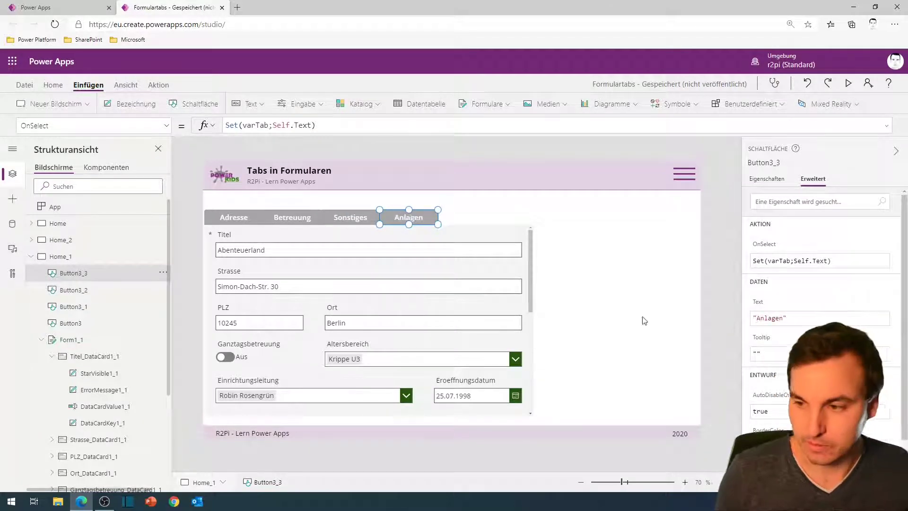
click(561, 223)
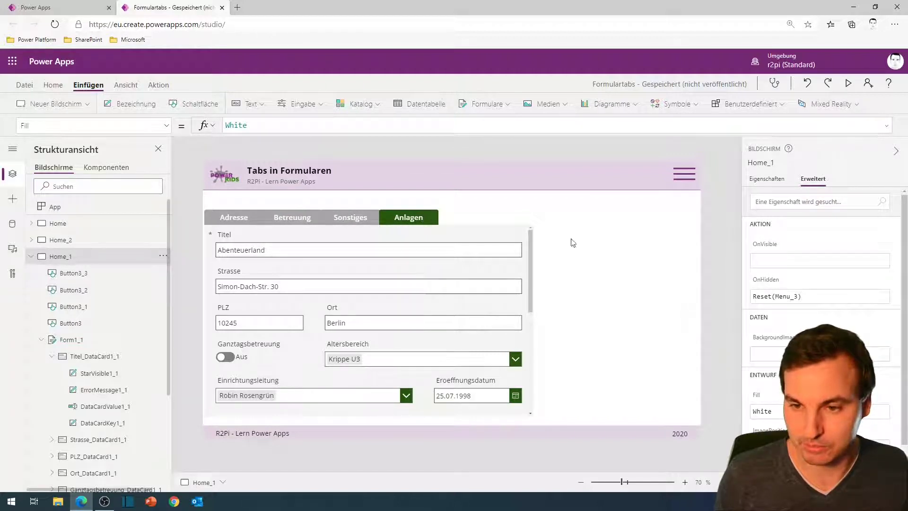
- Insert a text label in the empty area beside the form and set its Text to varTab
click(136, 103)
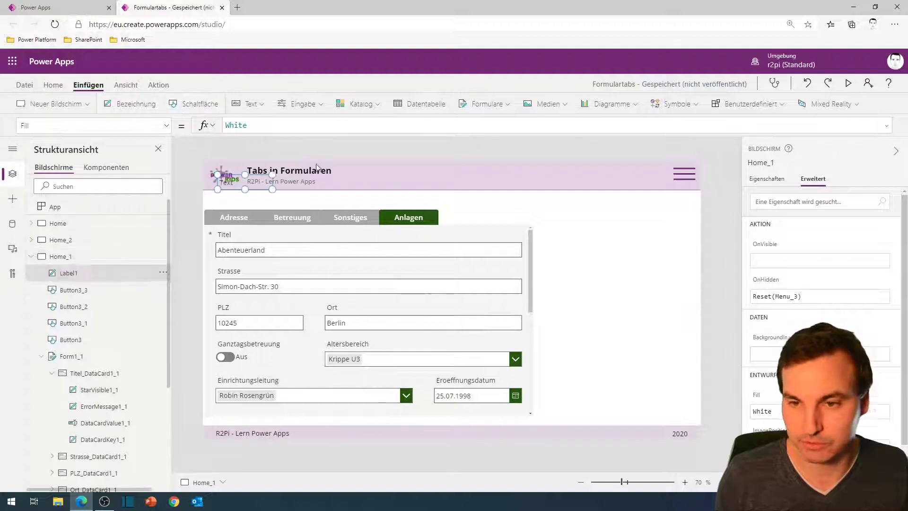
drag(258, 178, 588, 236)
click(271, 130)
key(ctrl+a)
text(varTab)
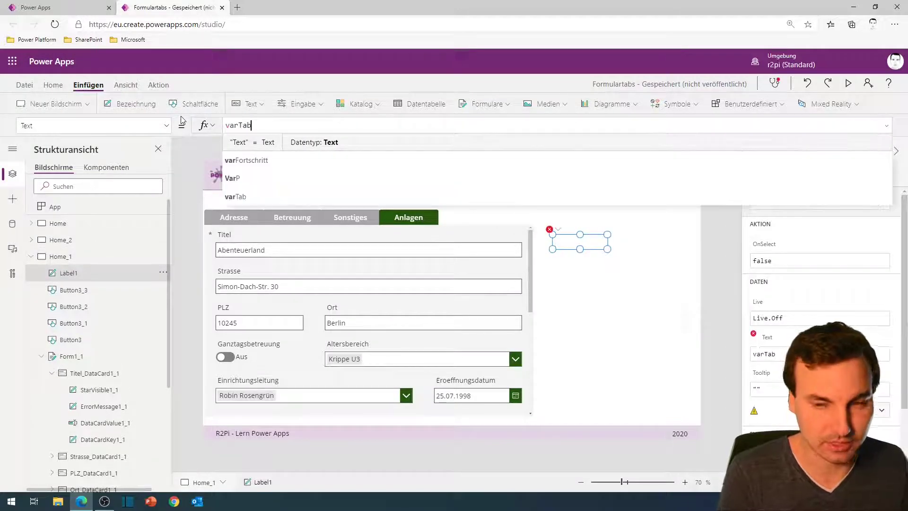
click(612, 306)
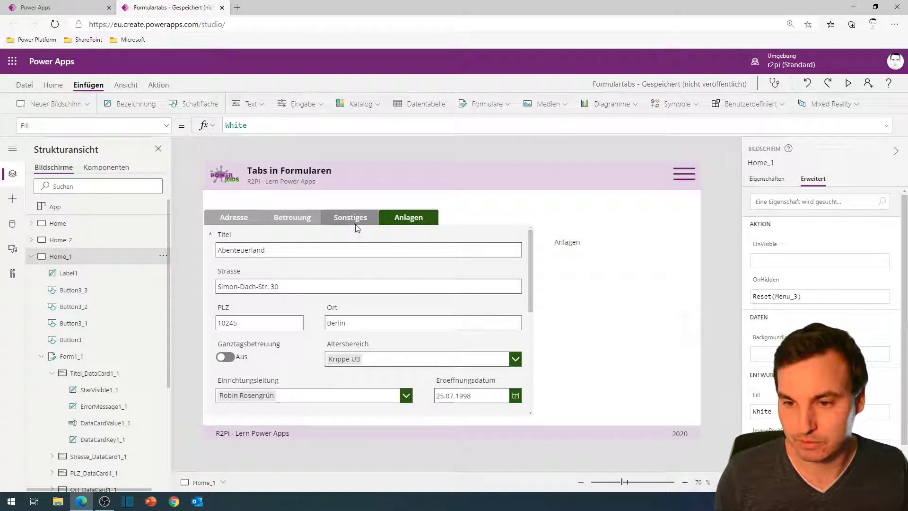
- Test the tab buttons by activating Sonstiges, Betreuung and Adresse in turn
click(353, 219)
click(308, 218)
click(244, 218)
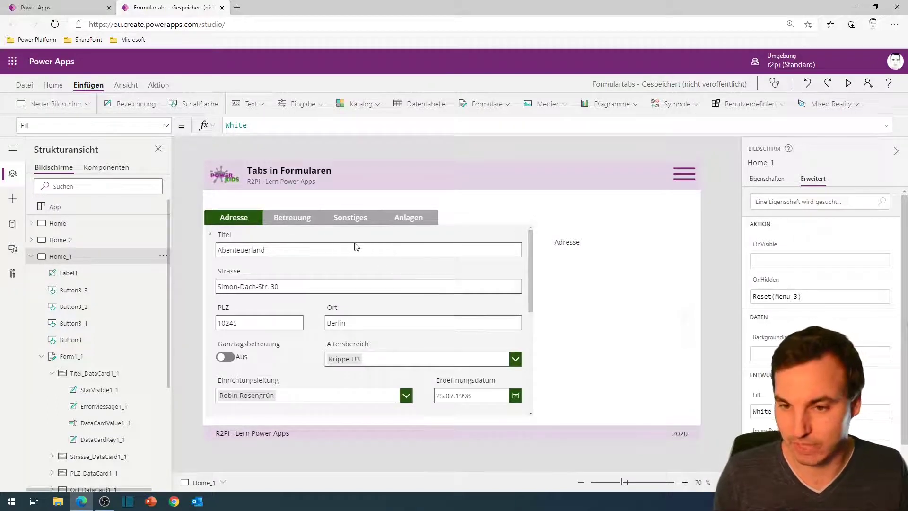
- Set the Titel card's Visible property to varTab="Adresse" and copy the formula
click(306, 239)
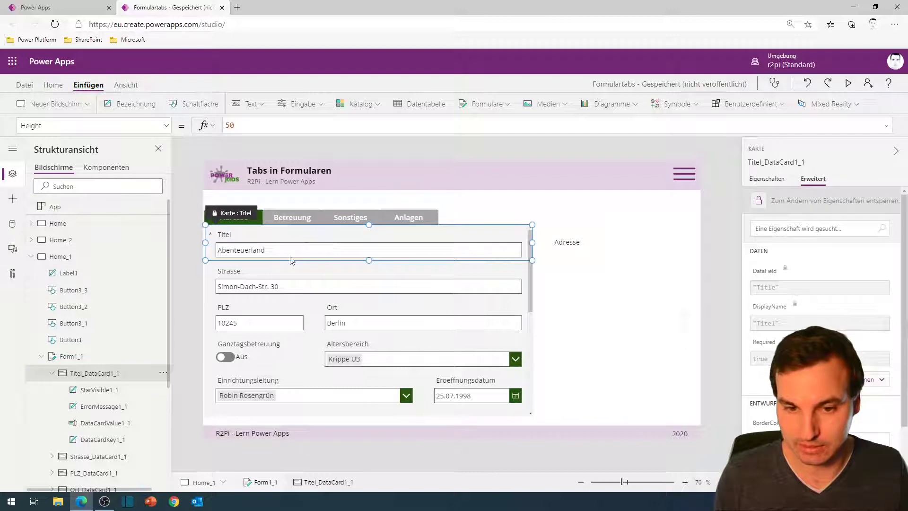
click(52, 373)
click(85, 390)
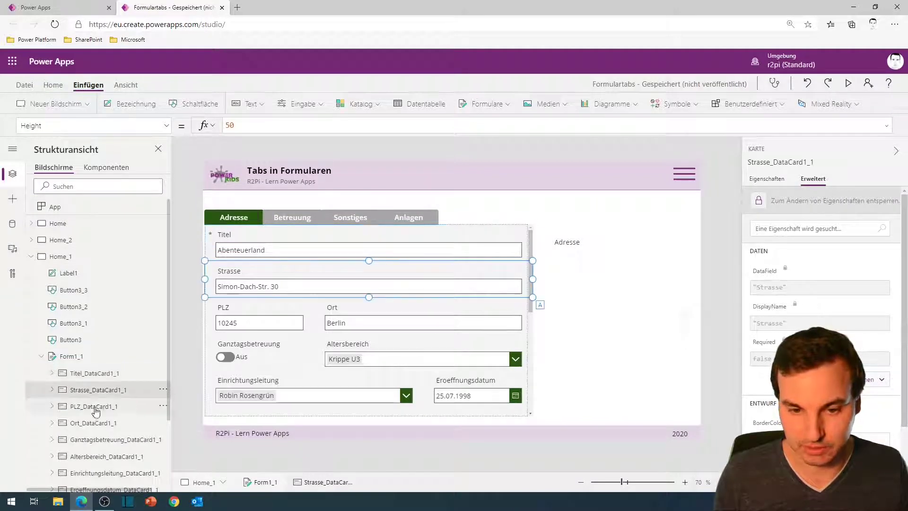
click(92, 373)
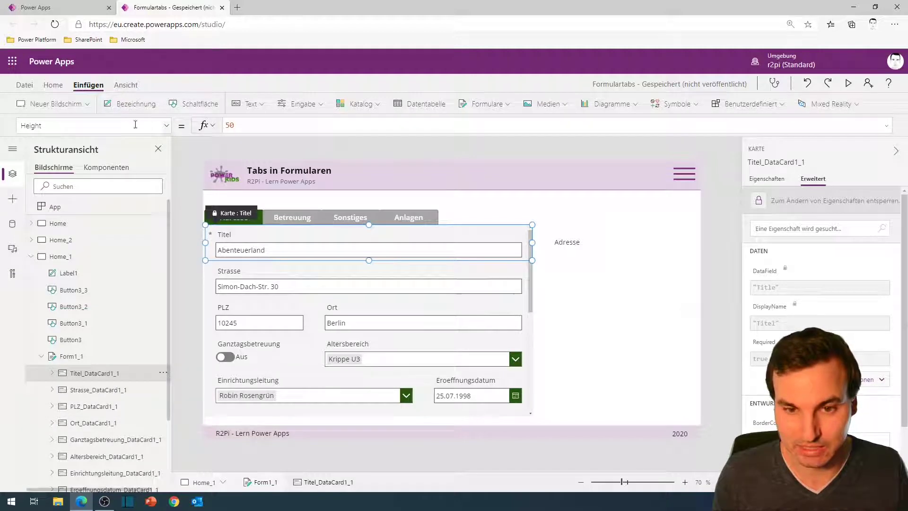
click(168, 126)
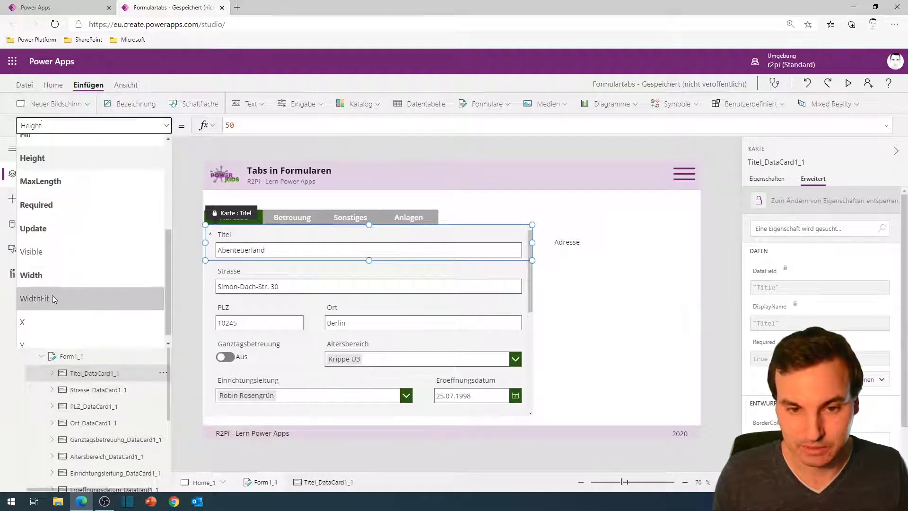
click(60, 251)
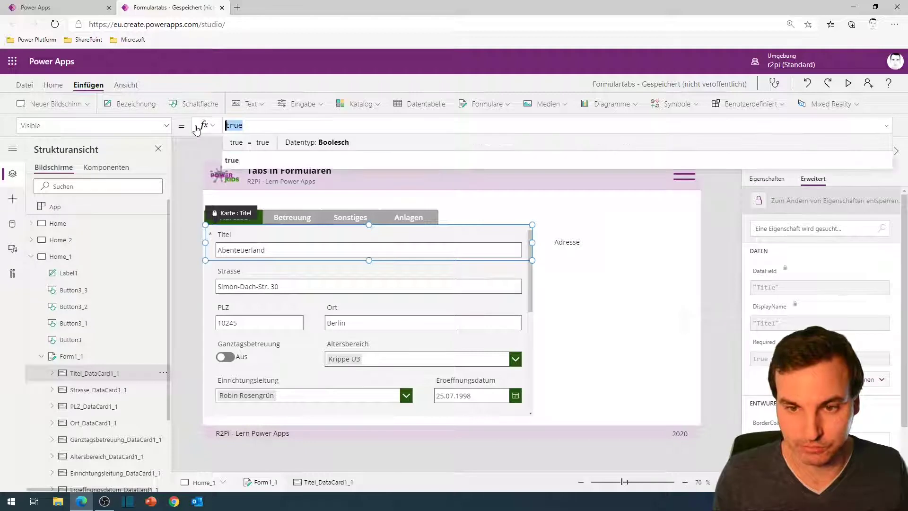
text(var)
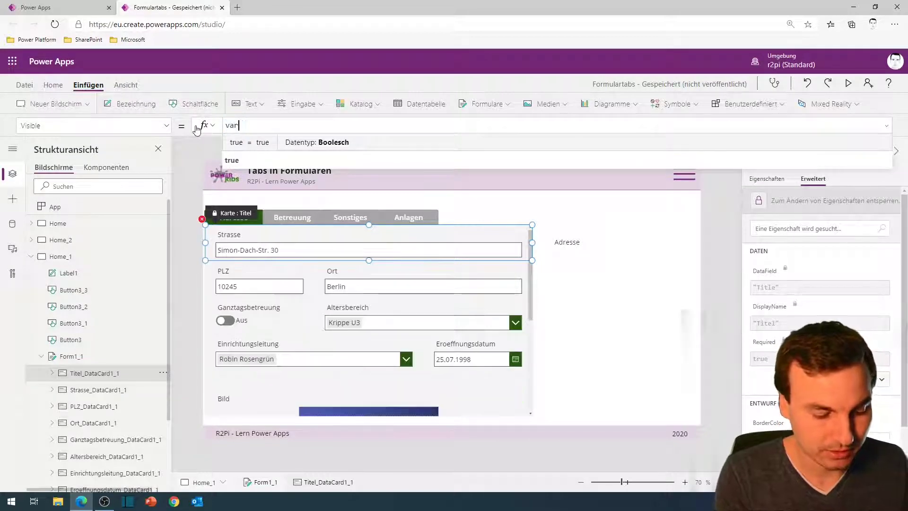
text(Tab=)
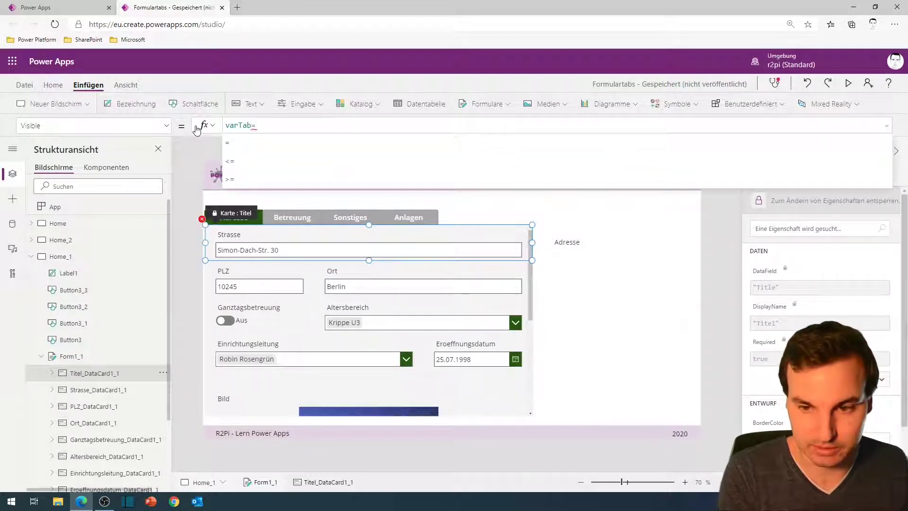
text("Adresse")
triple_click(223, 126)
key(ctrl+c)
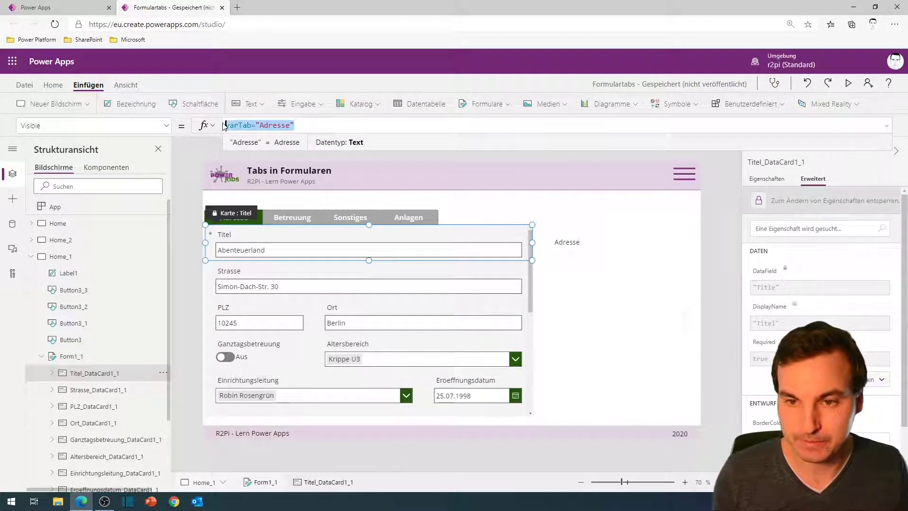
- Apply the copied formula varTab="Adresse" to the Visible property of the Strasse card
click(285, 280)
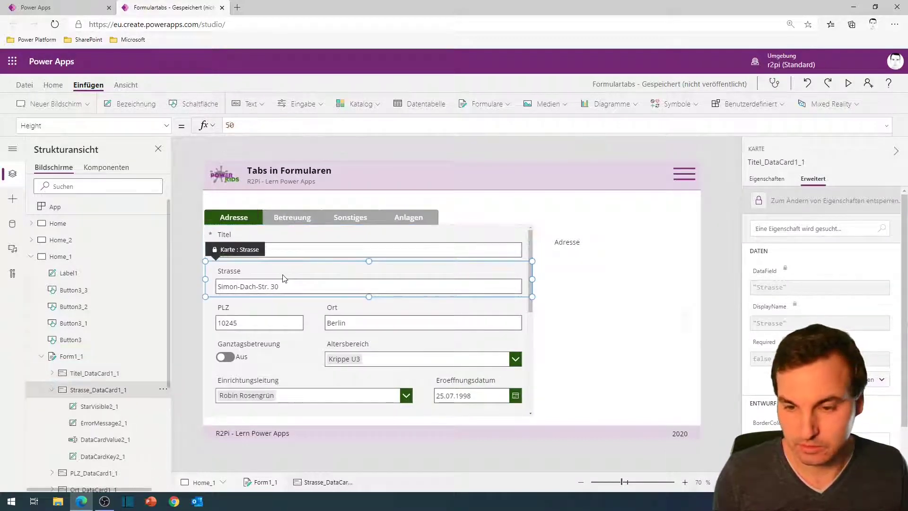
click(165, 126)
click(52, 254)
key(ctrl+v)
click(52, 390)
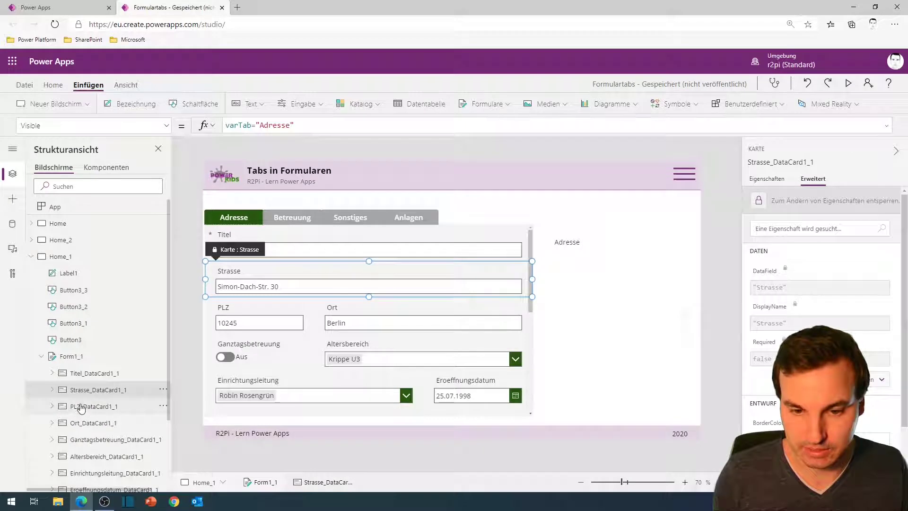
- Replace the PLZ card's Visible value with varTab="Adresse"
click(94, 407)
click(165, 125)
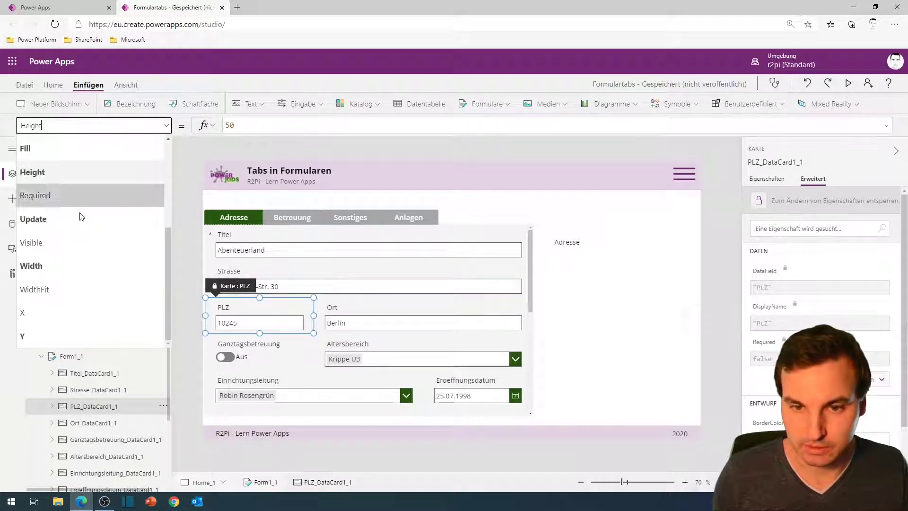
click(52, 251)
click(265, 125)
key(ctrl+a)
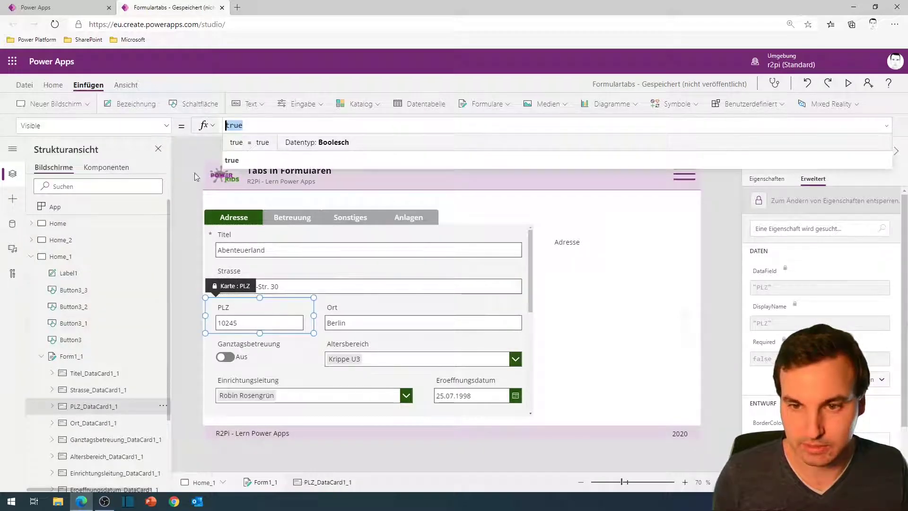
key(ctrl+v)
- Set the Ort card's Visible property to varTab="Adresse" and test the Betreuung and Adresse tabs
click(87, 423)
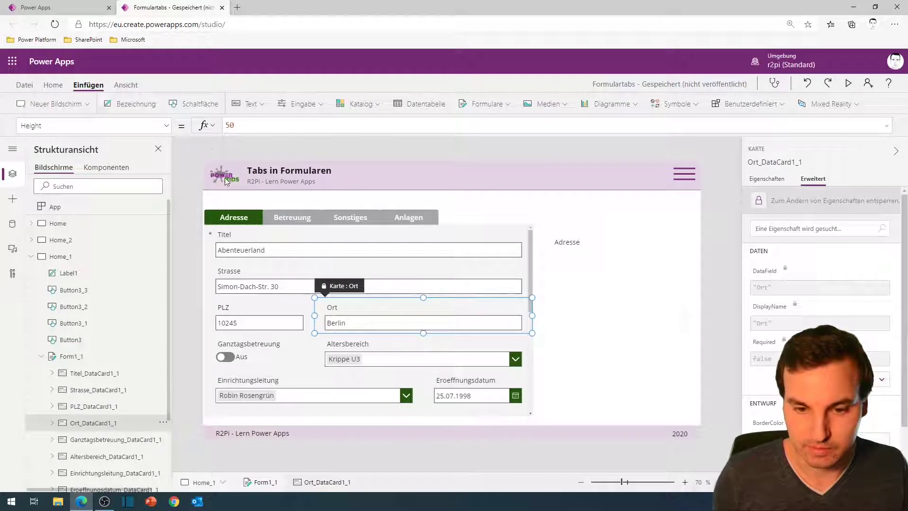
click(166, 125)
click(83, 265)
drag(273, 126, 219, 145)
key(ctrl+v)
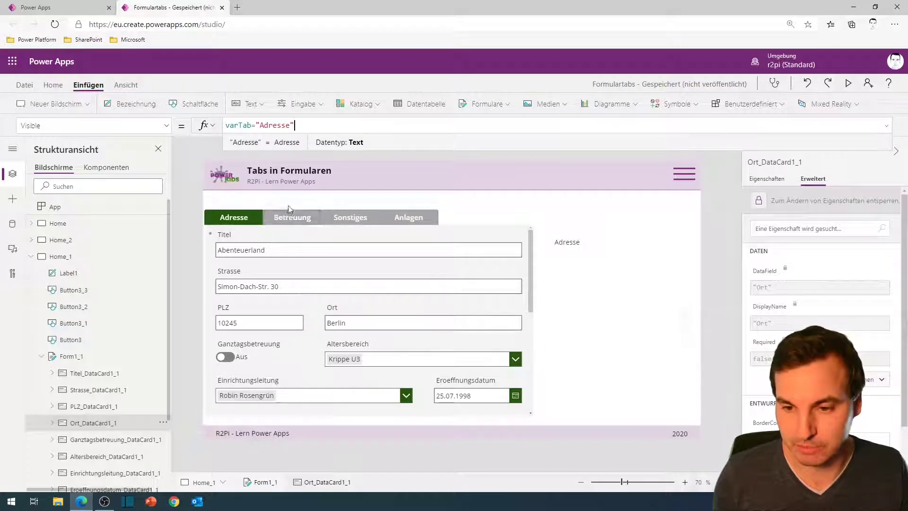
click(295, 222)
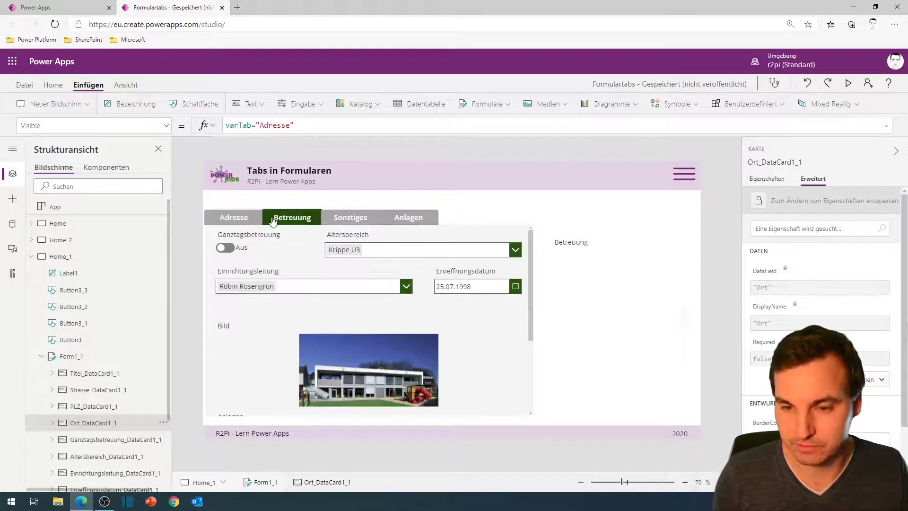
click(239, 218)
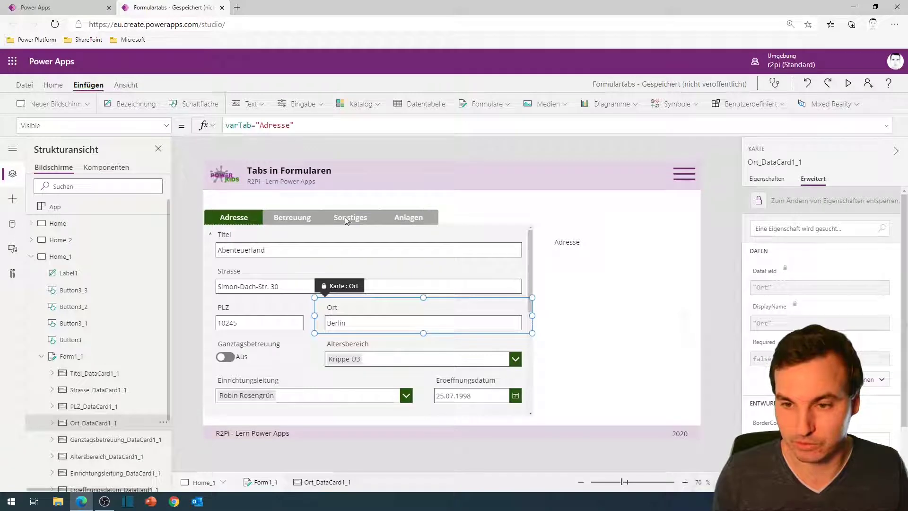
- With the Betreuung tab active, set the Visible property of the Ganztagsbetreuung and Altersbereich cards to varTab="Betreuung"
alt+click(294, 223)
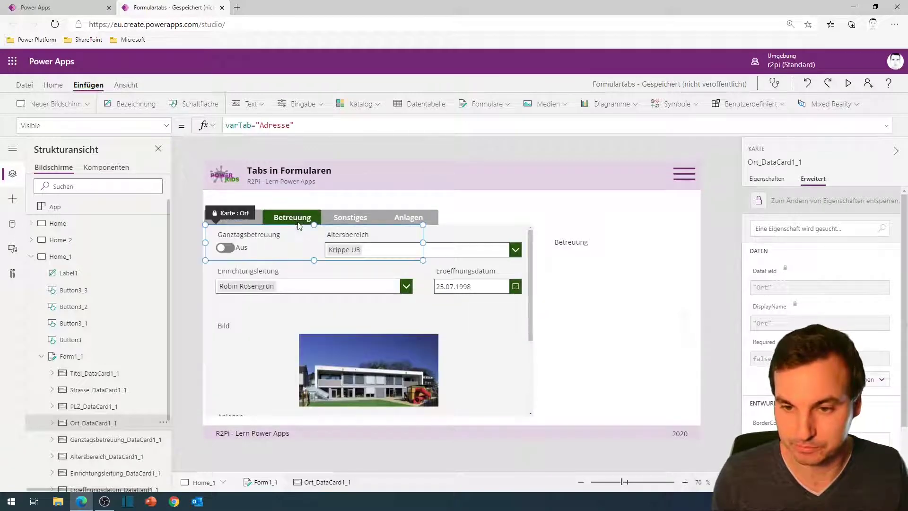
click(295, 223)
click(283, 232)
click(301, 125)
double_click(275, 125)
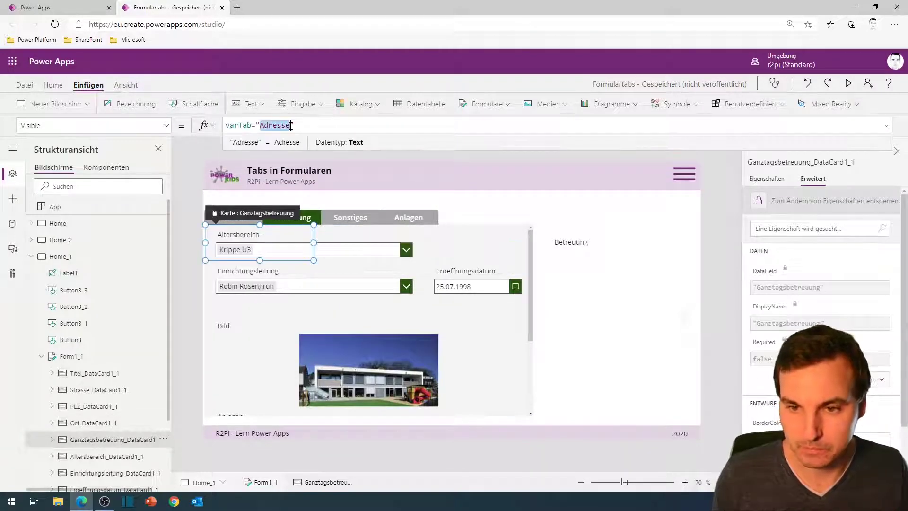
text(Betreuung)
drag(304, 125, 179, 132)
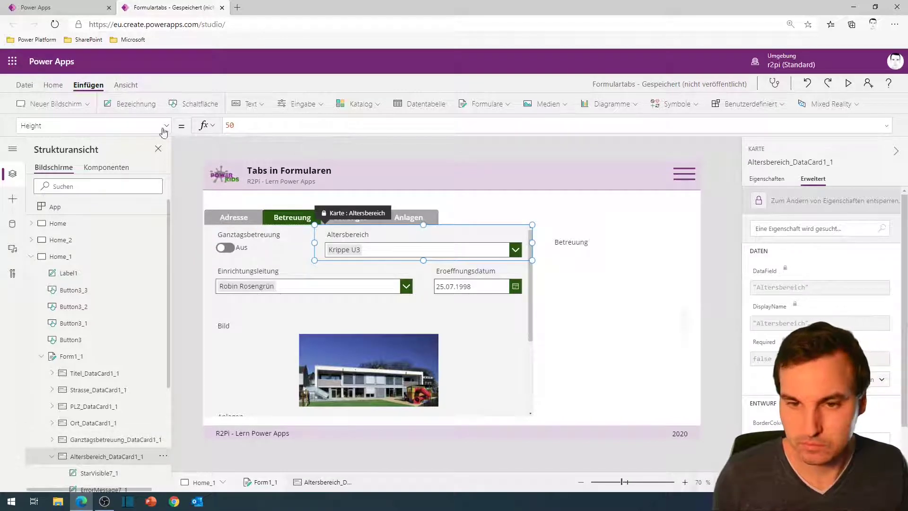
drag(472, 237, 423, 286)
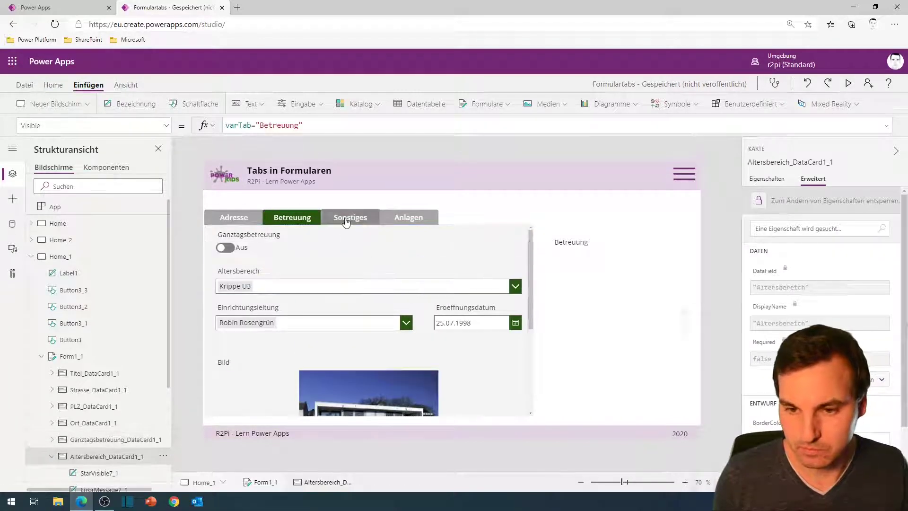
- With the Sonstiges tab active, set the Einrichtungsleitung card's Visible property to varTab="Sonstiges" and copy the formula
click(350, 218)
click(93, 126)
click(33, 249)
text(varTab="Betreuung")
double_click(278, 124)
text(Sonstiges)
drag(304, 125, 203, 127)
key(ctrl+c)
- Apply the copied formula varTab="Sonstiges" to the Visible property of the Eroeffnungsdatum card
click(478, 265)
click(166, 125)
click(31, 242)
key(ctrl+v)
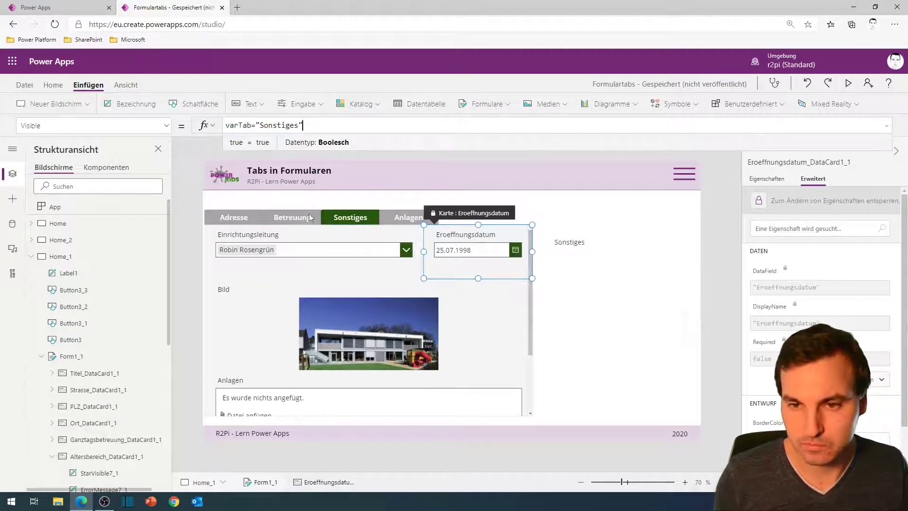
- Set the Bild card's Visible property to varTab="Sonstiges"
click(293, 293)
click(166, 125)
click(33, 239)
key(ctrl+v)
- With the Anlagen tab active, set the Anlagen card's Visible property to varTab="Anlagen", and delete the varTab label beside the form
click(410, 217)
click(166, 125)
click(33, 240)
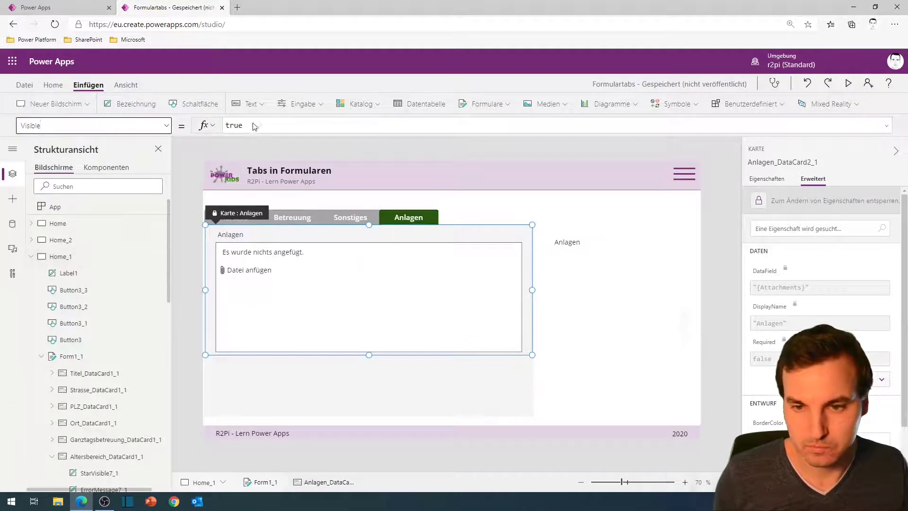
key(ctrl+v)
double_click(279, 125)
text(Anlagen)
click(556, 231)
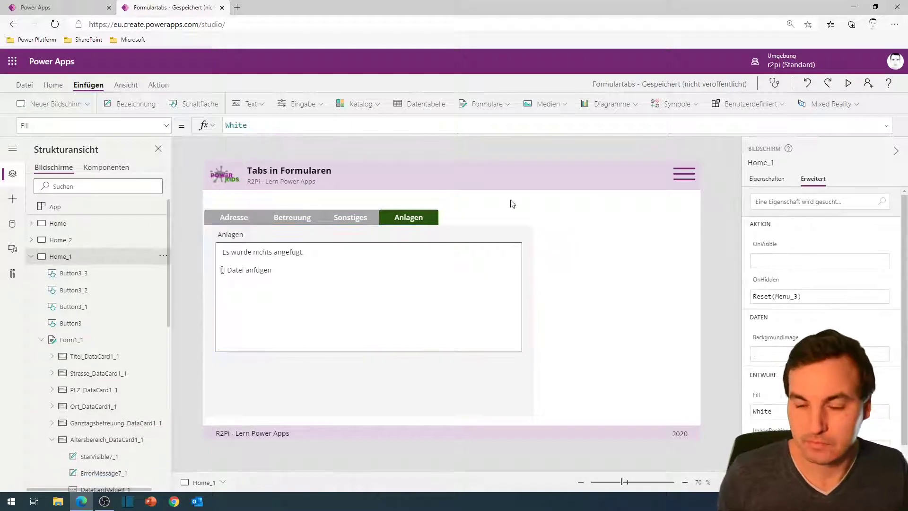
- Test the finished tabs by activating Sonstiges, Betreuung and Adresse, and return through Betreuung and Sonstiges to Anlagen
click(366, 223)
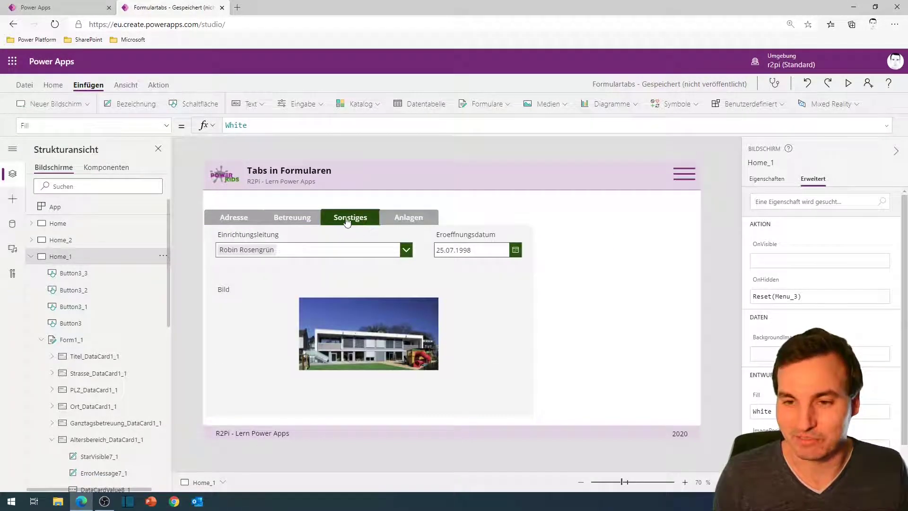
click(307, 222)
click(254, 226)
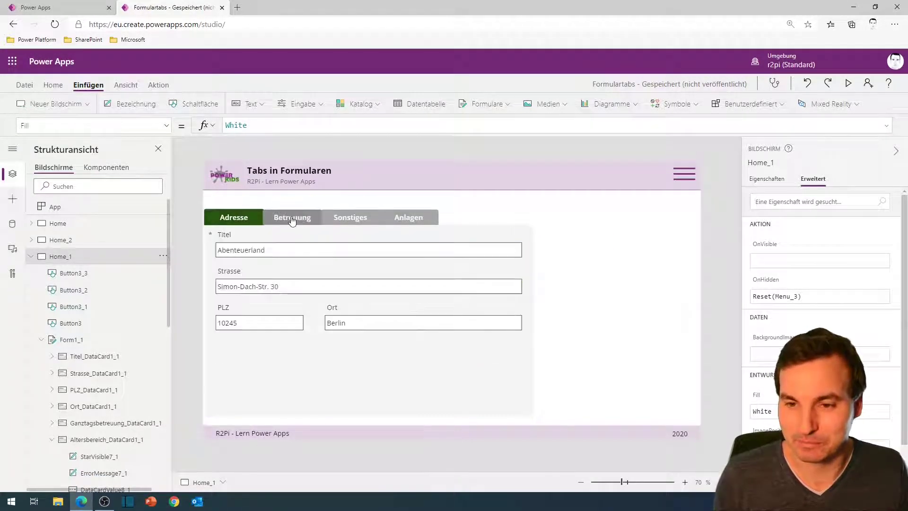
click(294, 219)
click(350, 218)
click(401, 217)
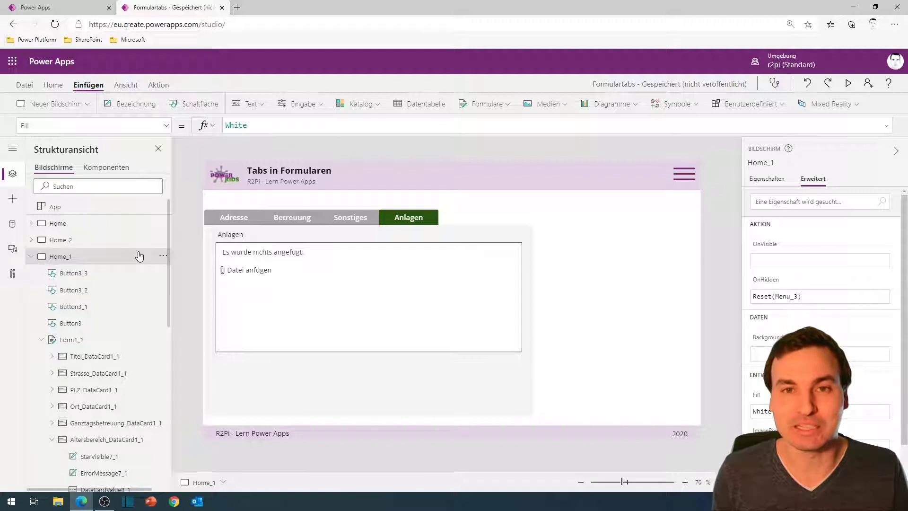
- Open the Home_2 screen and advance through its progress-bar form up to the last page
click(95, 247)
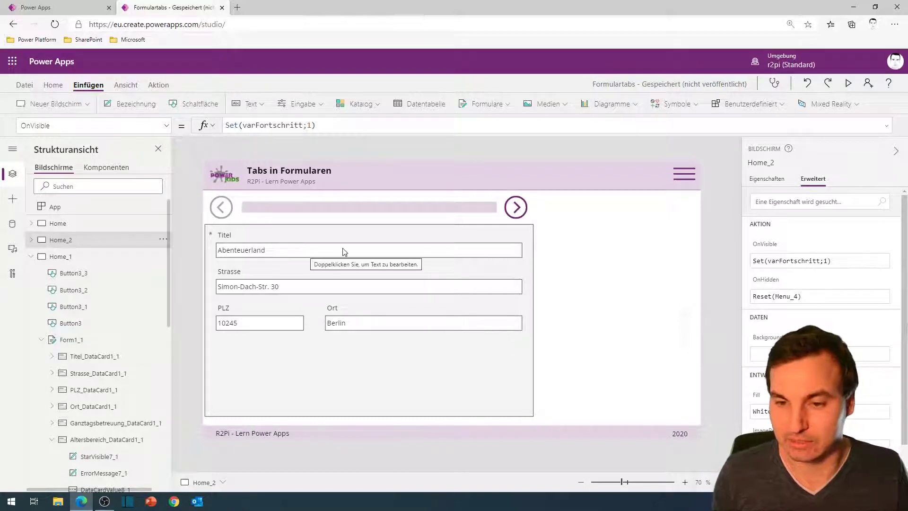
click(516, 208)
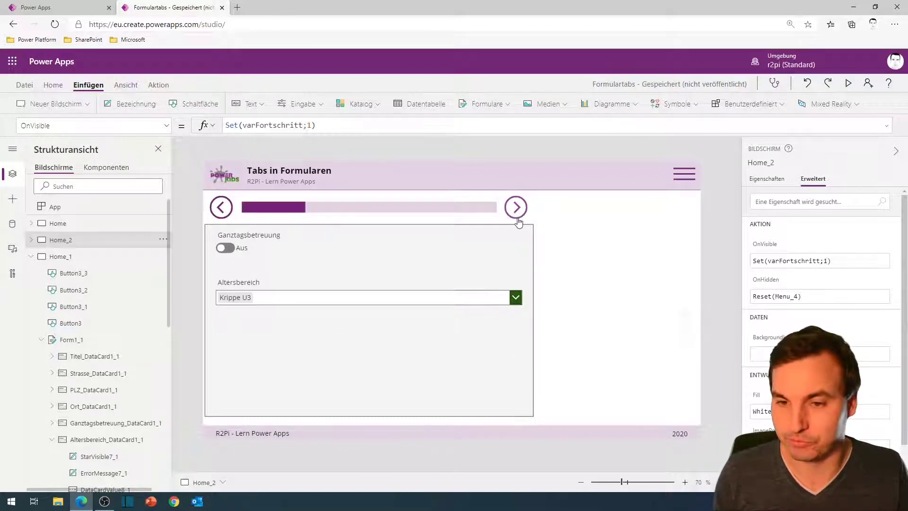
click(517, 209)
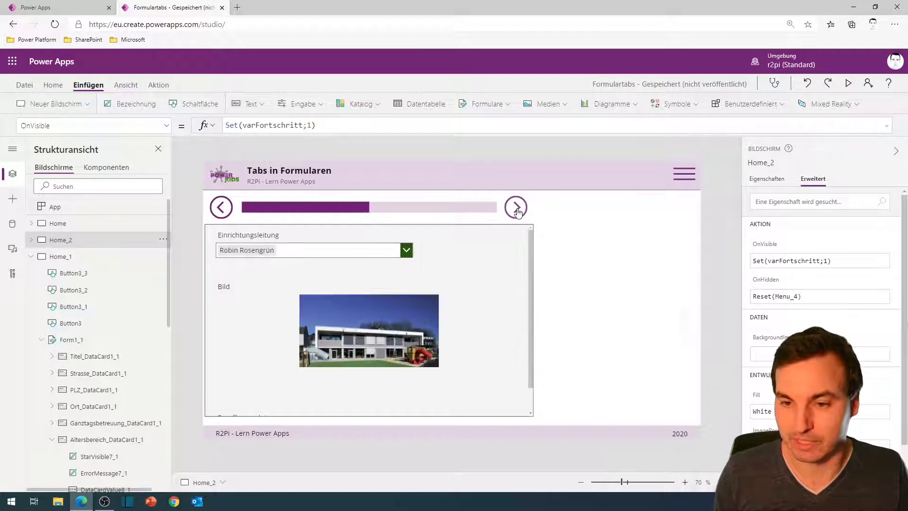
click(517, 208)
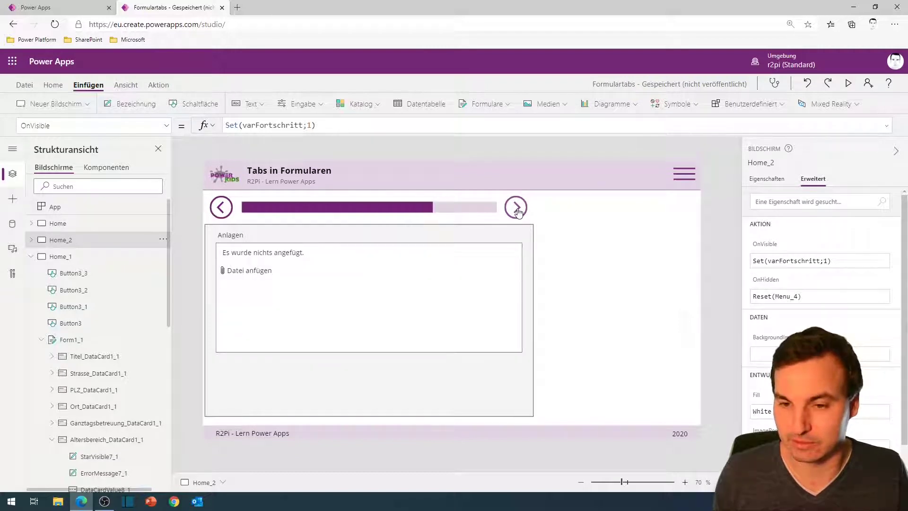
click(517, 209)
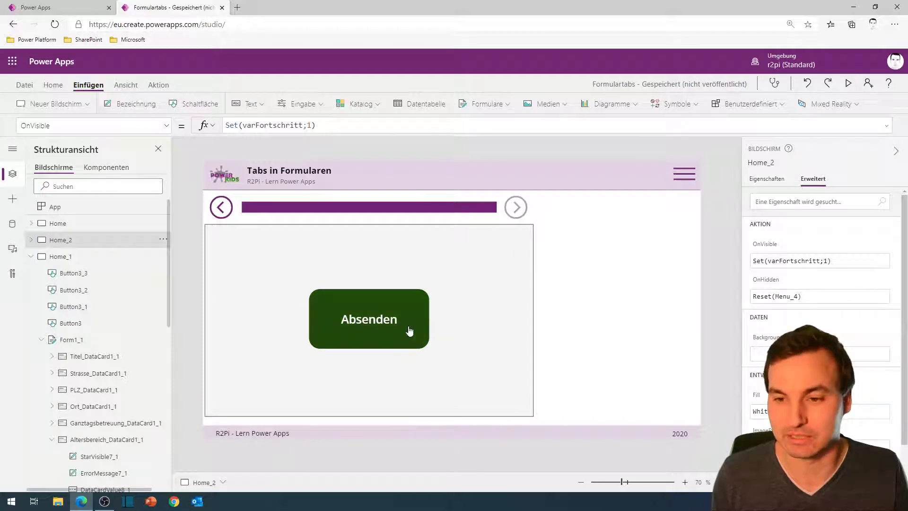
- Inspect the Absenden button on the last page and go back to the form's first page
click(393, 308)
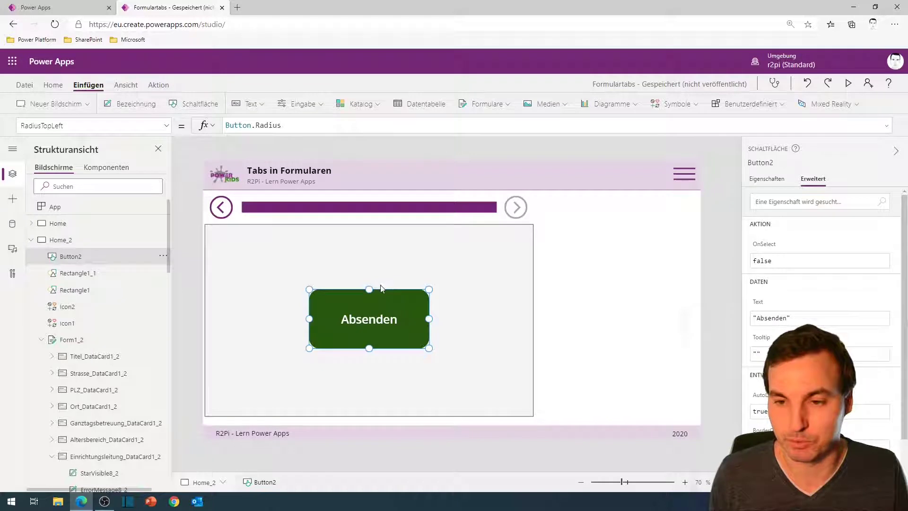
key(alt)
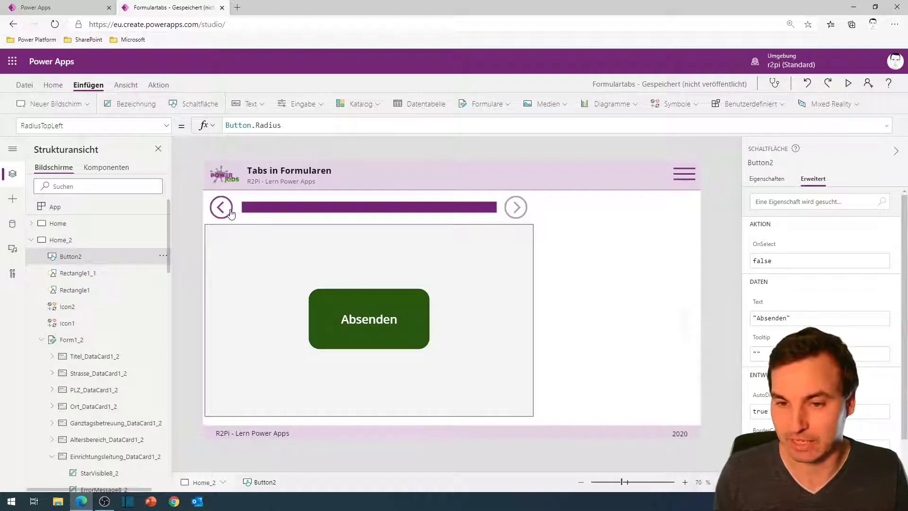
alt+click(231, 214)
- Examine the OnSelect formula of the forward arrow icon on Home_2
click(557, 217)
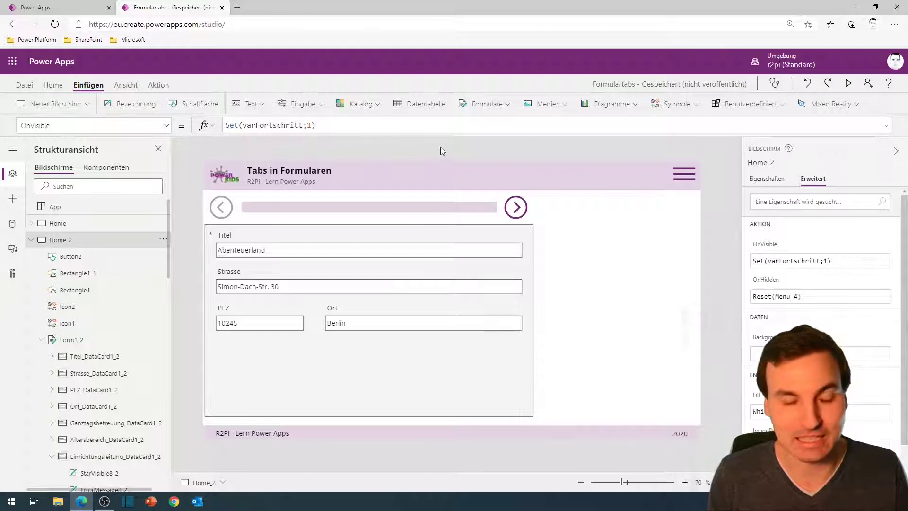
click(515, 214)
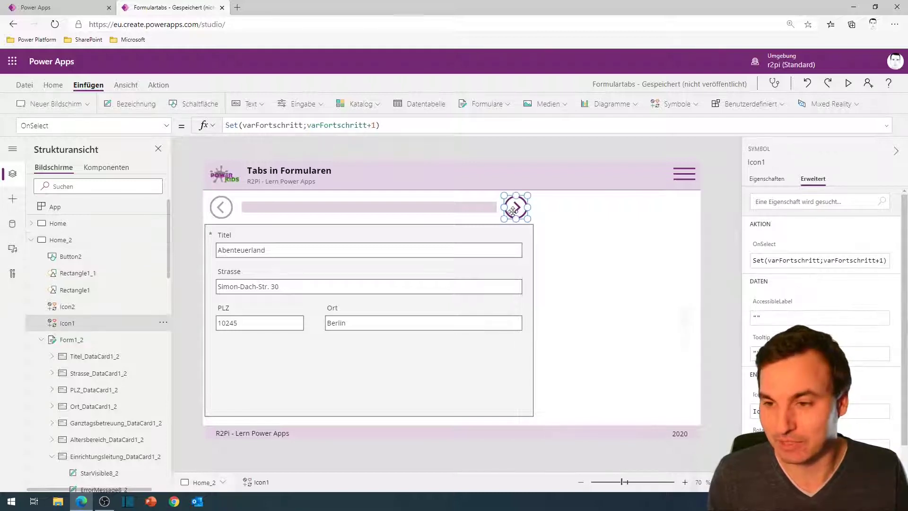
- Examine the varFortschritt variable in the forward arrow's OnSelect formula and advance the form to its last page
click(322, 126)
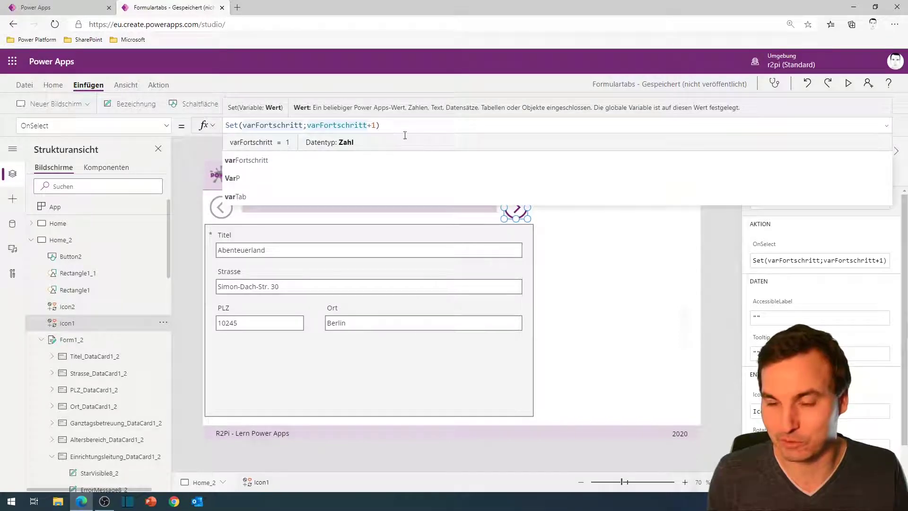
click(591, 252)
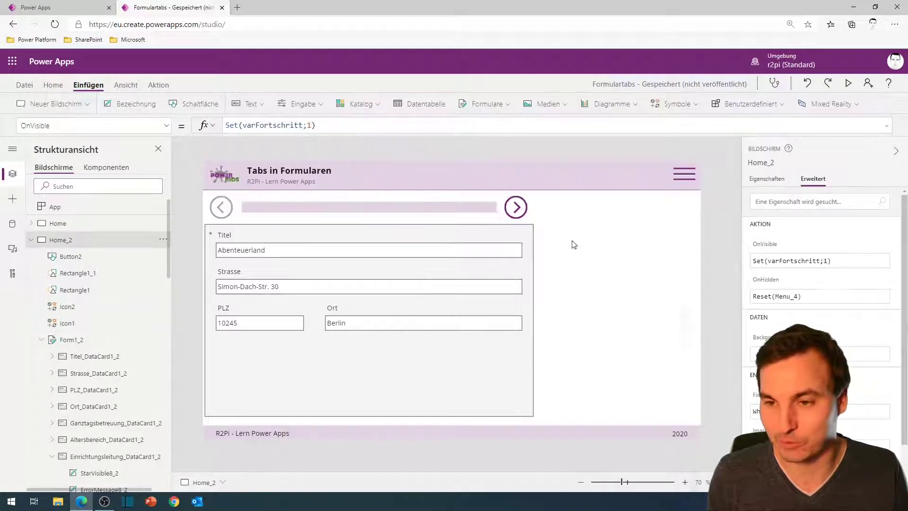
alt+click(518, 215)
alt+click(518, 215)
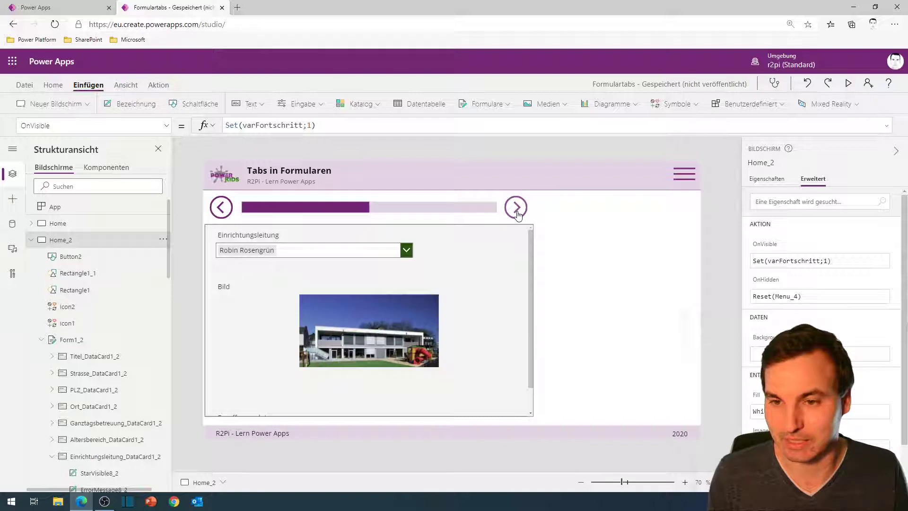
alt+click(518, 214)
alt+click(517, 214)
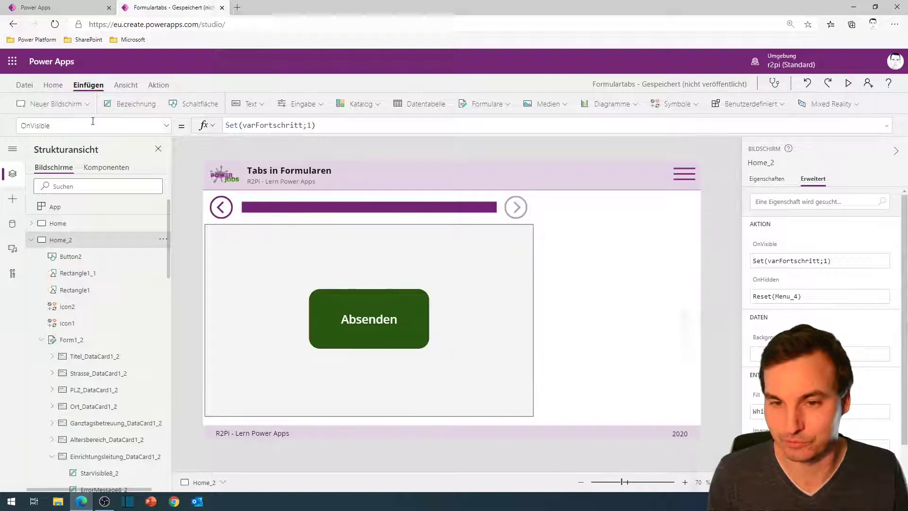
- Add a text label in the empty area beside the form and set its Text to varFortschritt
click(136, 107)
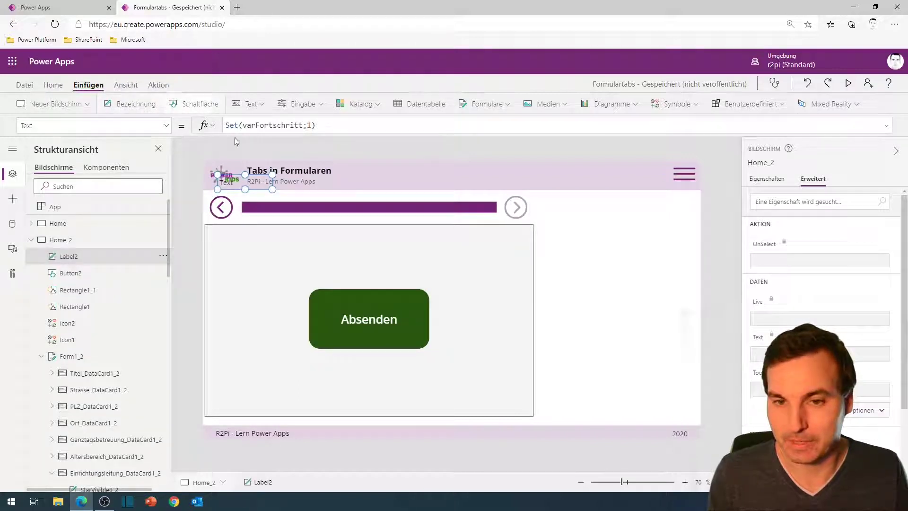
drag(275, 125, 212, 132)
text(set)
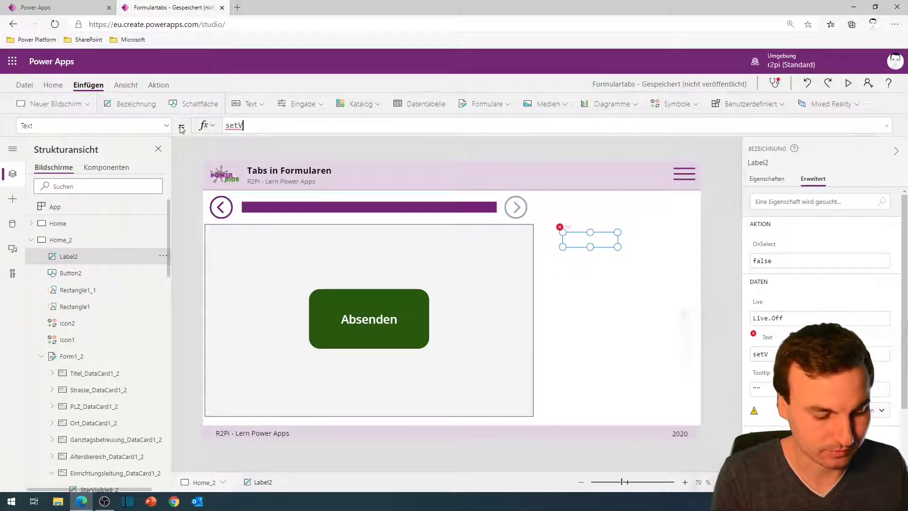
key(BackSpace)
key(BackSpace)
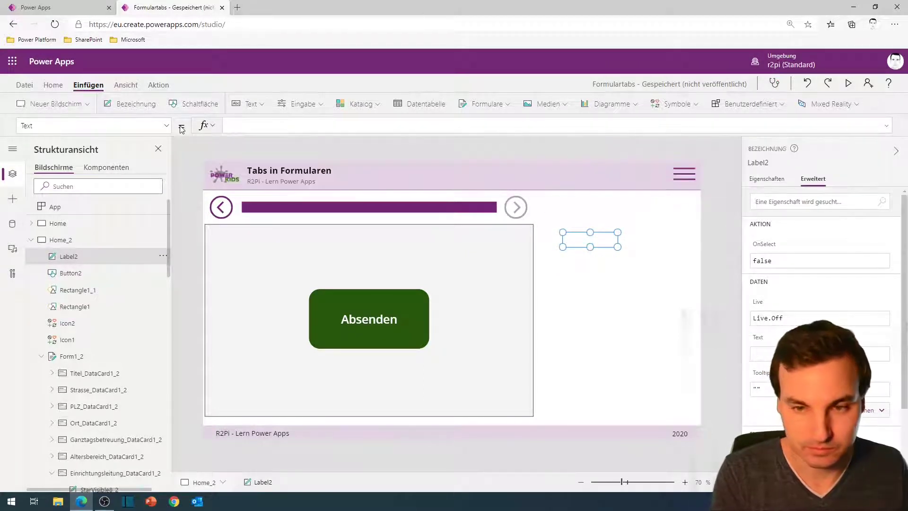
text(varFor)
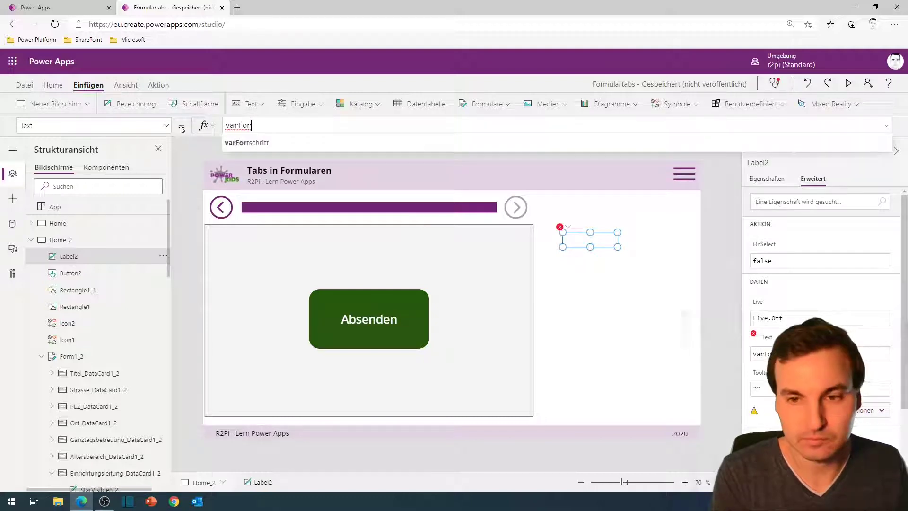
click(252, 147)
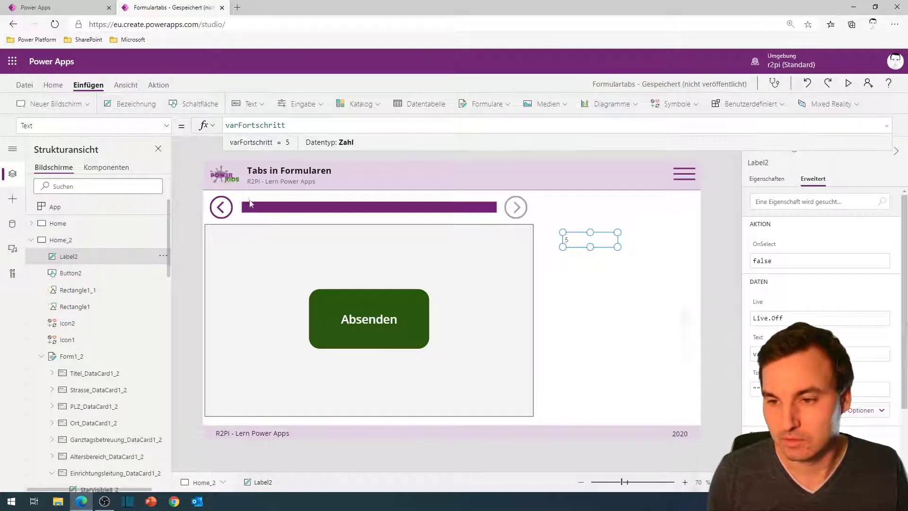
- Go back through the pages to the form's first page and examine the Visible formula of the Titel card
alt+click(226, 217)
alt+click(225, 217)
alt+click(225, 217)
alt+click(226, 217)
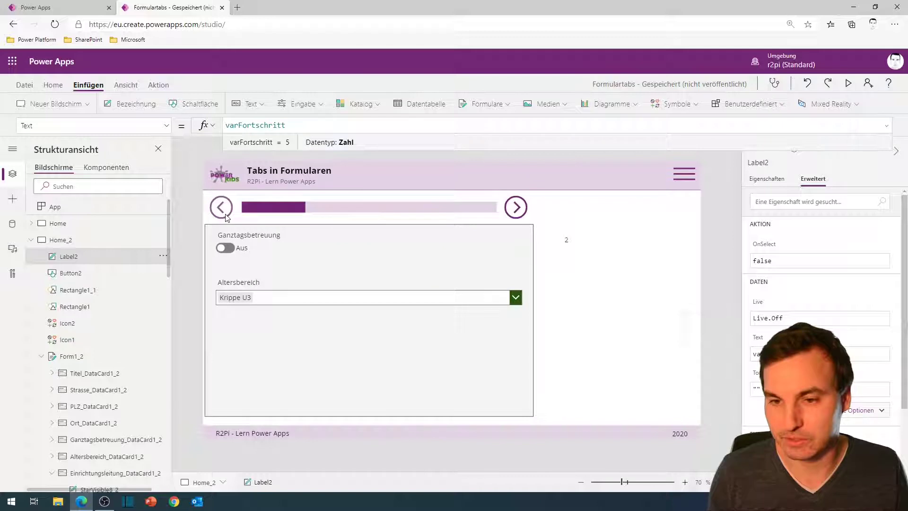
click(498, 236)
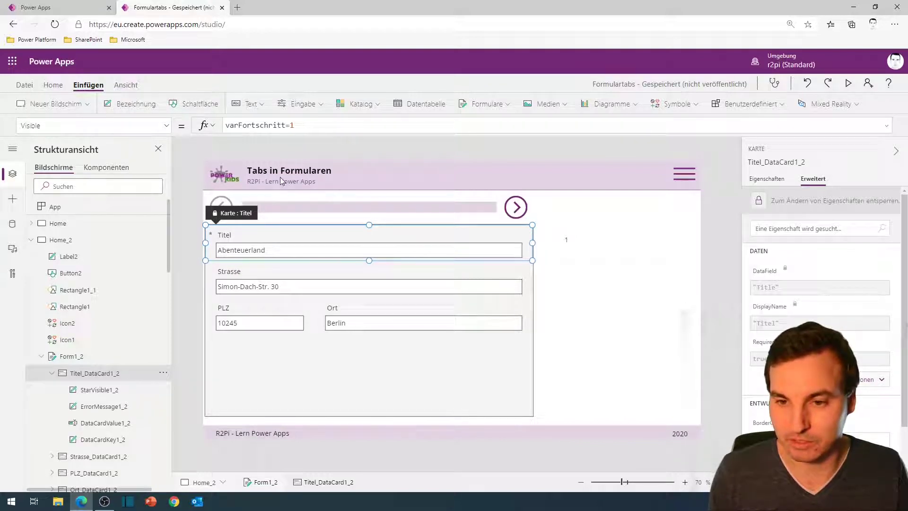
- Advance to the second page and examine the Visible formulas of the Altersbereich and Ganztagsbetreuung cards
key(alt)
alt+click(516, 207)
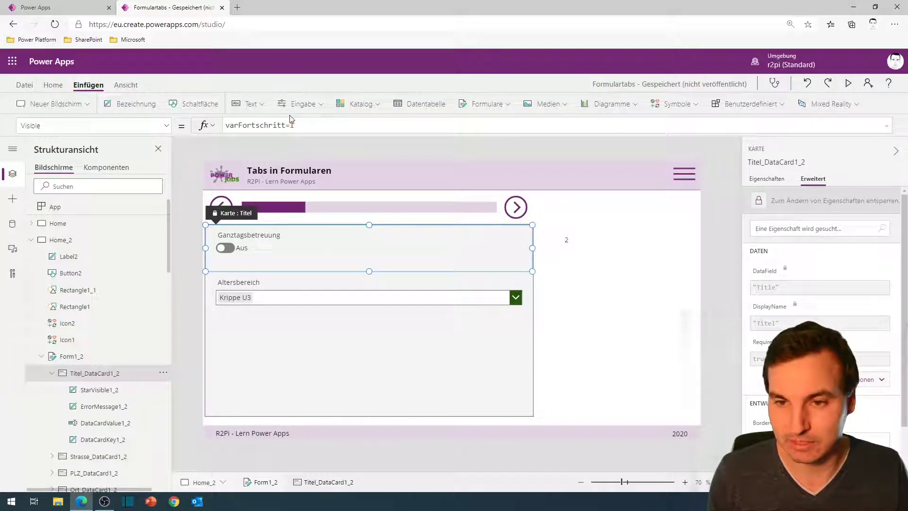
click(354, 297)
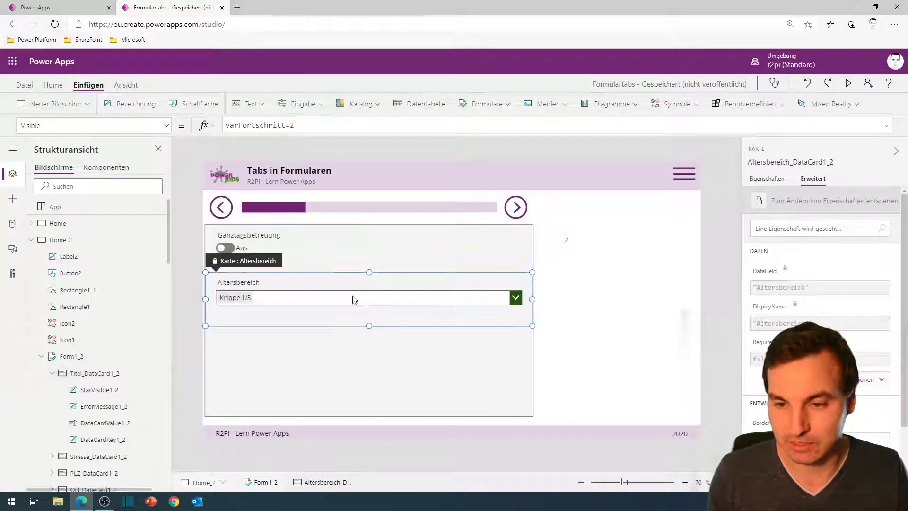
click(330, 246)
- Advance to the third page and examine the Visible formula of the Einrichtungsleitung card
key(alt)
alt+click(515, 207)
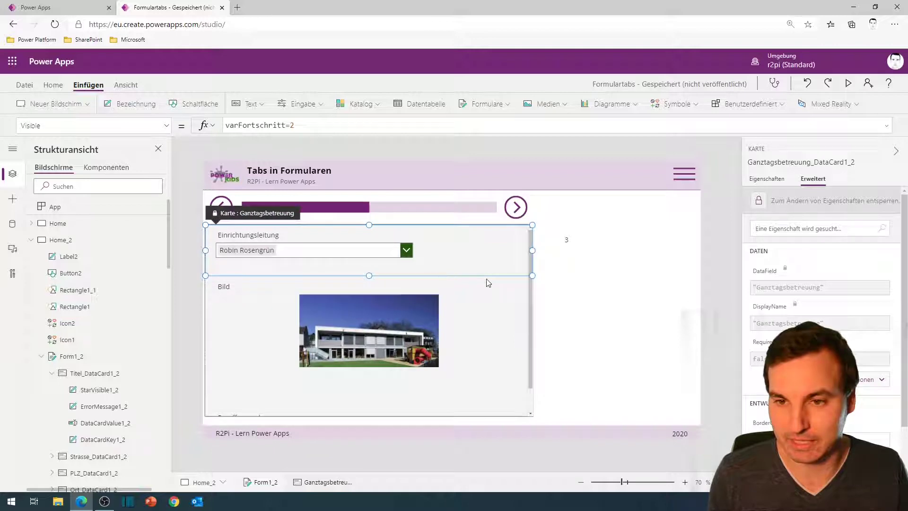
click(444, 242)
click(424, 257)
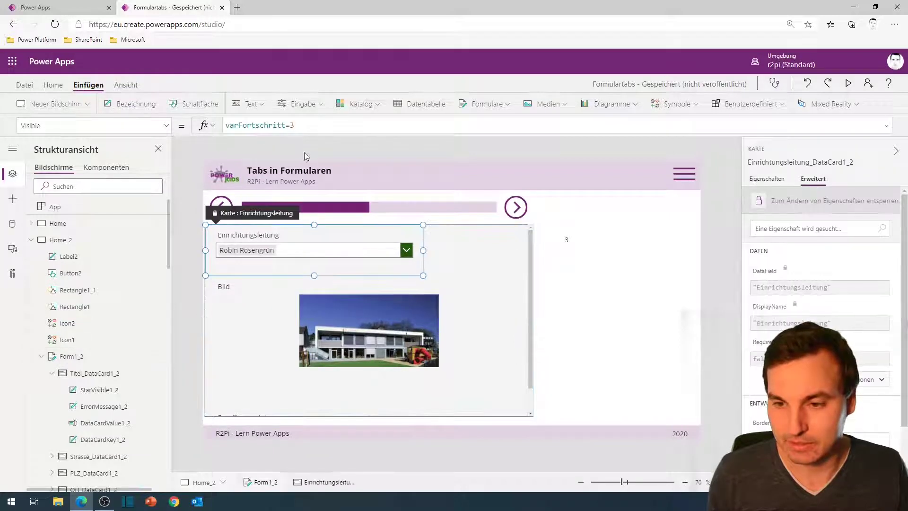
- Advance through Anlagen to the last page and examine the Absenden button's Visible formula and the page number label's Text
alt+click(516, 207)
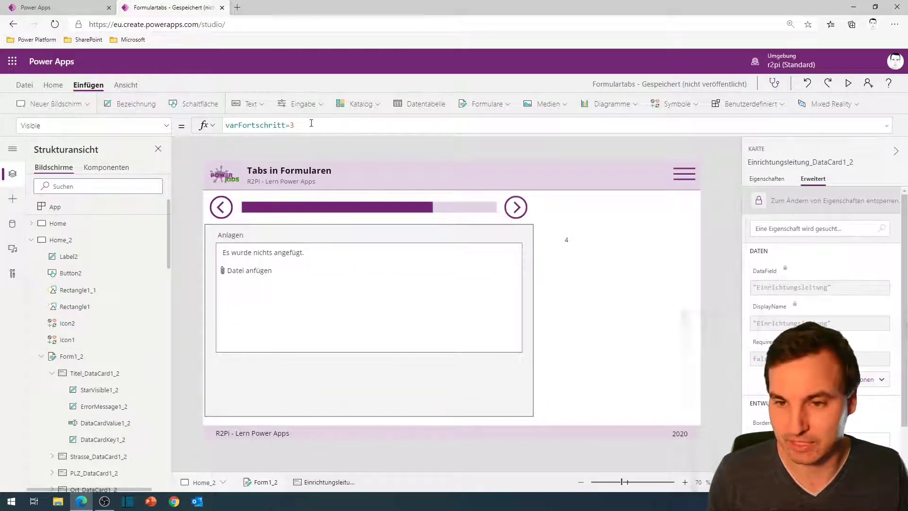
alt+click(515, 207)
click(395, 294)
click(399, 301)
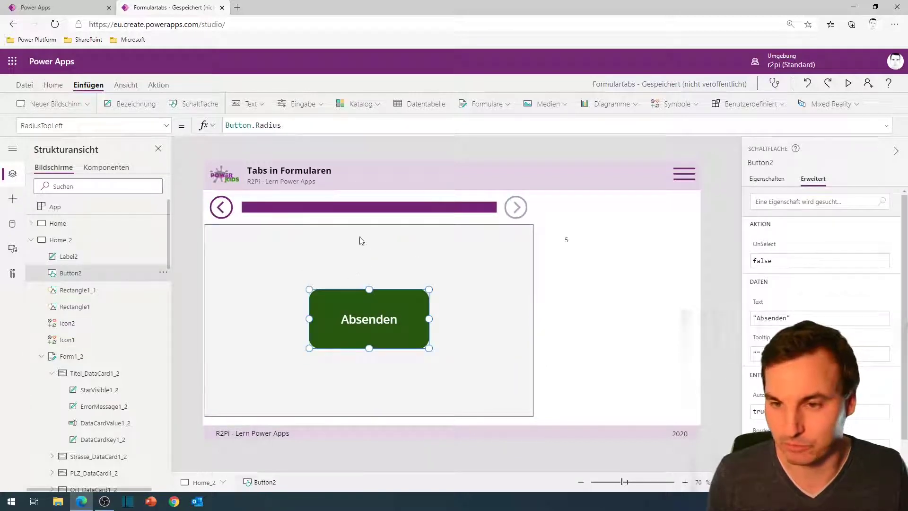
click(167, 126)
scroll(66, 262, down, 2)
scroll(66, 262, down, 2)
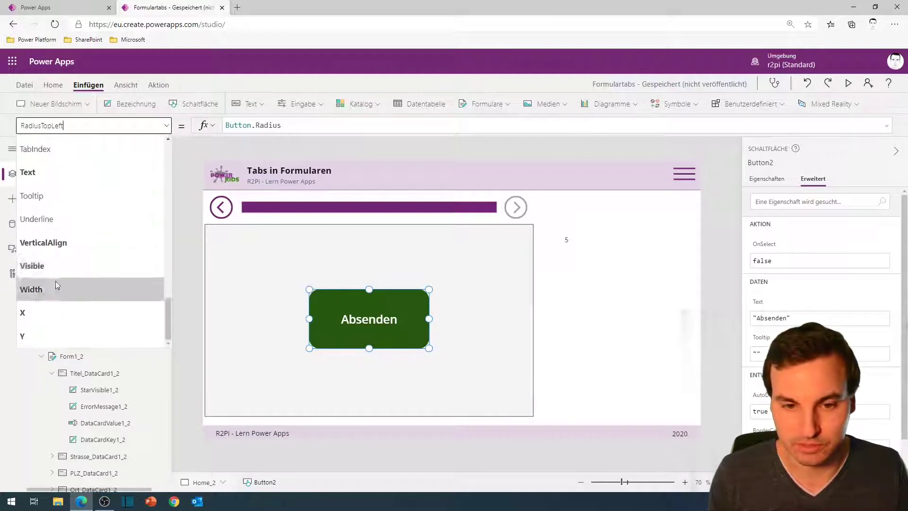
click(60, 265)
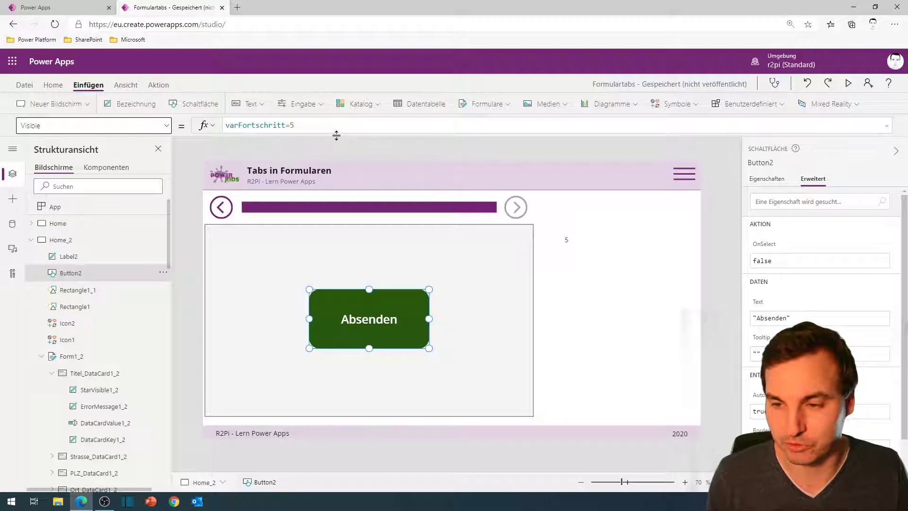
click(566, 242)
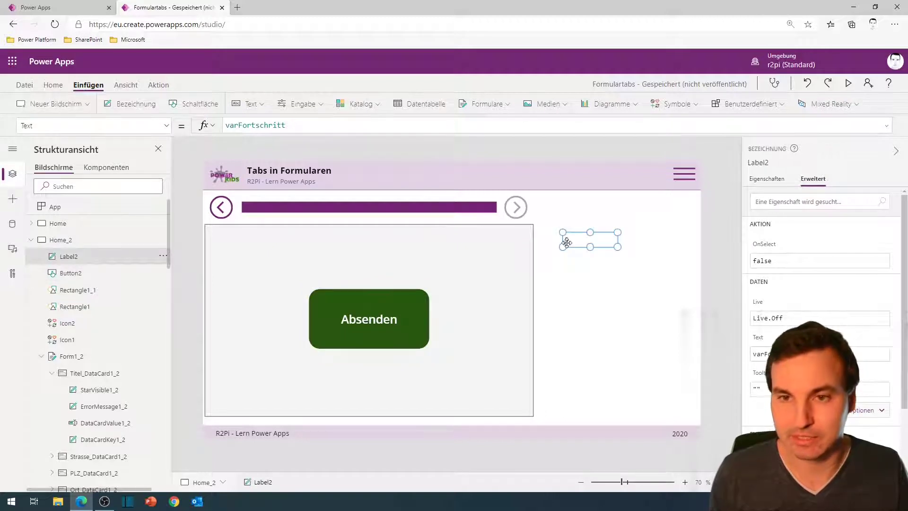
click(550, 259)
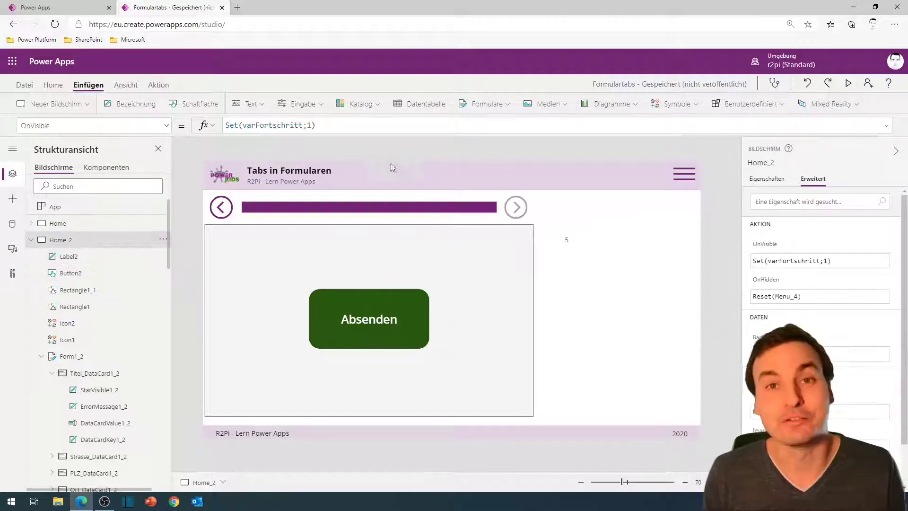
- Examine the DisplayMode formulas of the back arrow and the forward arrow
click(225, 211)
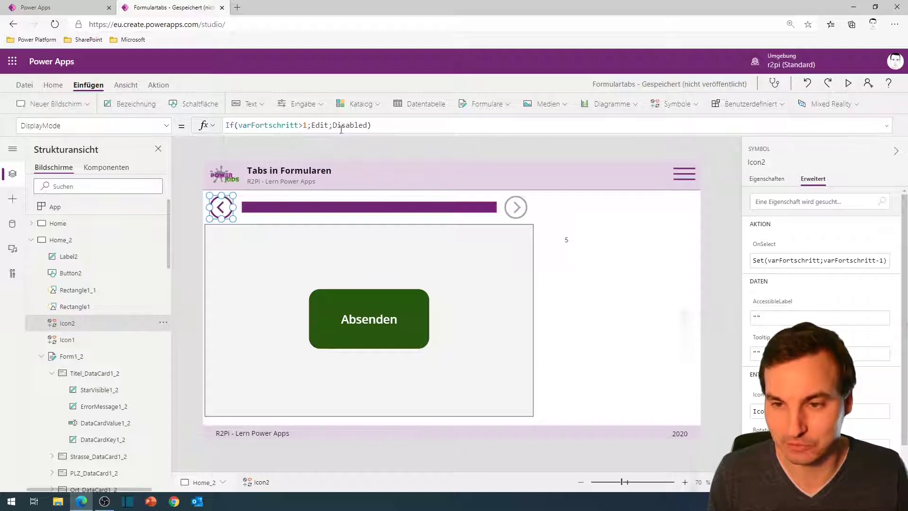
click(513, 214)
click(167, 125)
scroll(88, 237, down, 3)
scroll(82, 263, up, 8)
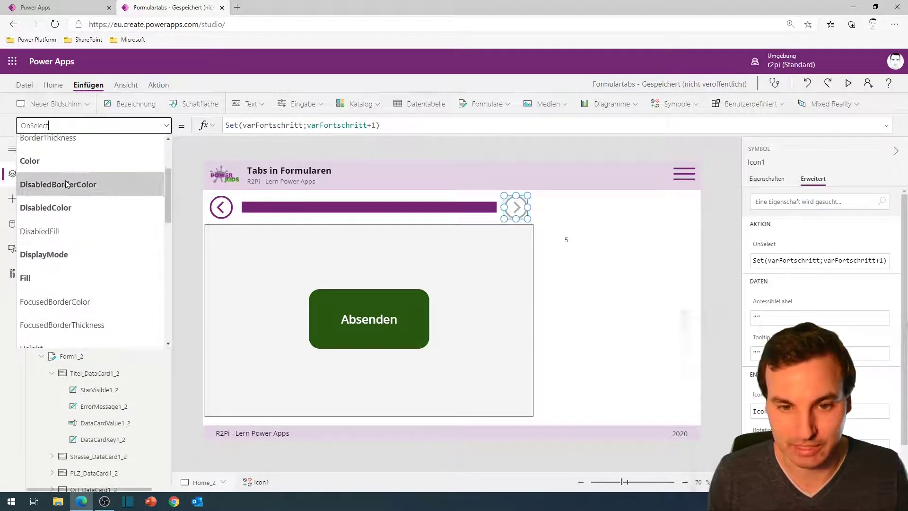
click(67, 255)
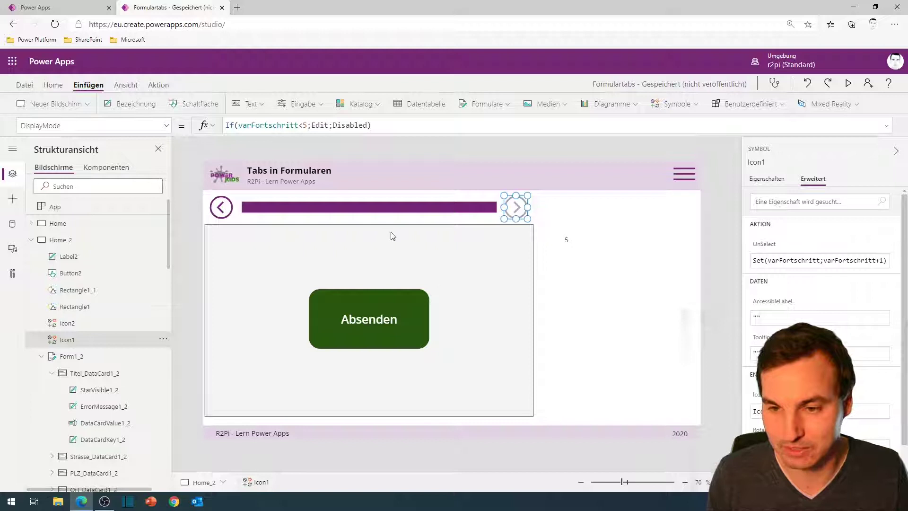
- Go back to the third page and examine the background bar's Fill and the dark progress bar's Width formula
alt+click(225, 210)
alt+click(225, 211)
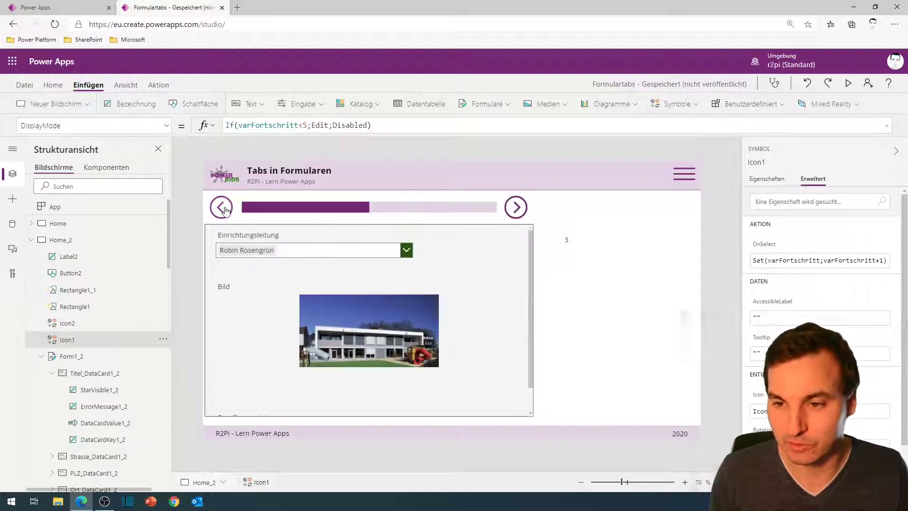
click(410, 207)
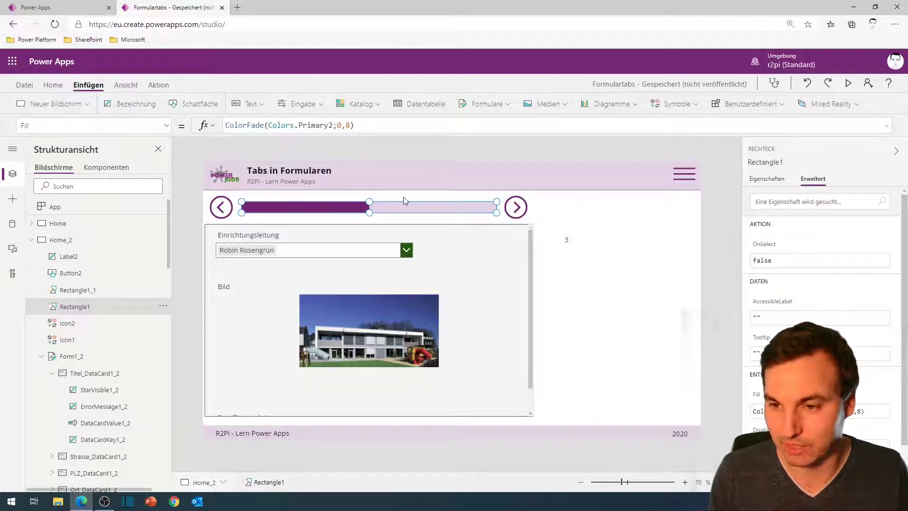
click(447, 199)
click(353, 210)
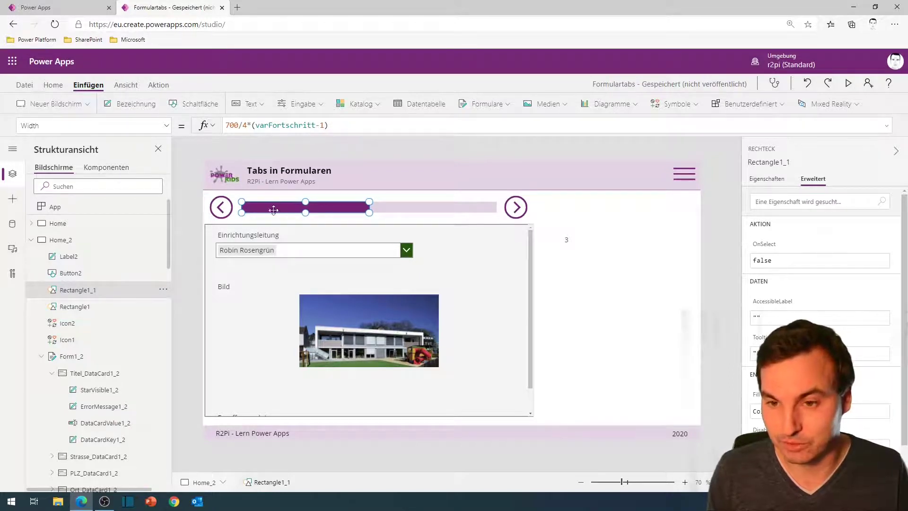
- Test the progress bar's width by going back to the first page and advancing to the last page
alt+click(221, 208)
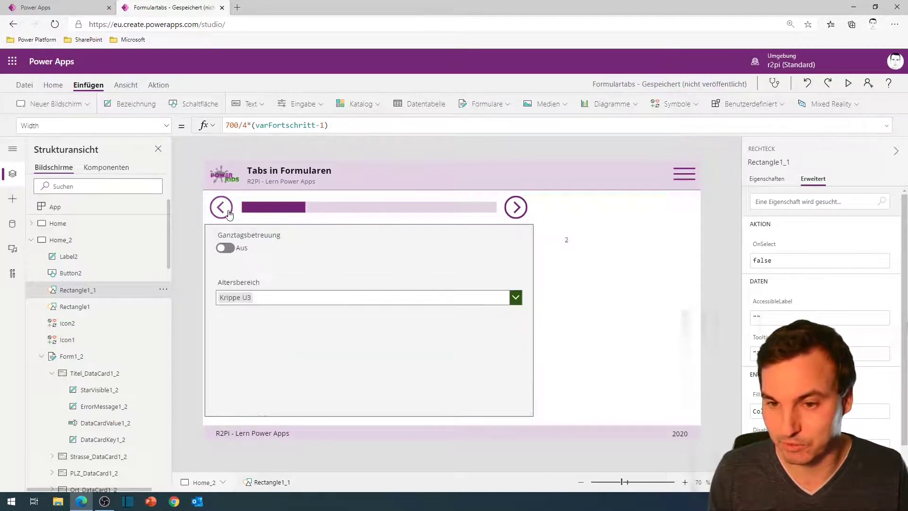
alt+click(228, 214)
alt+click(514, 207)
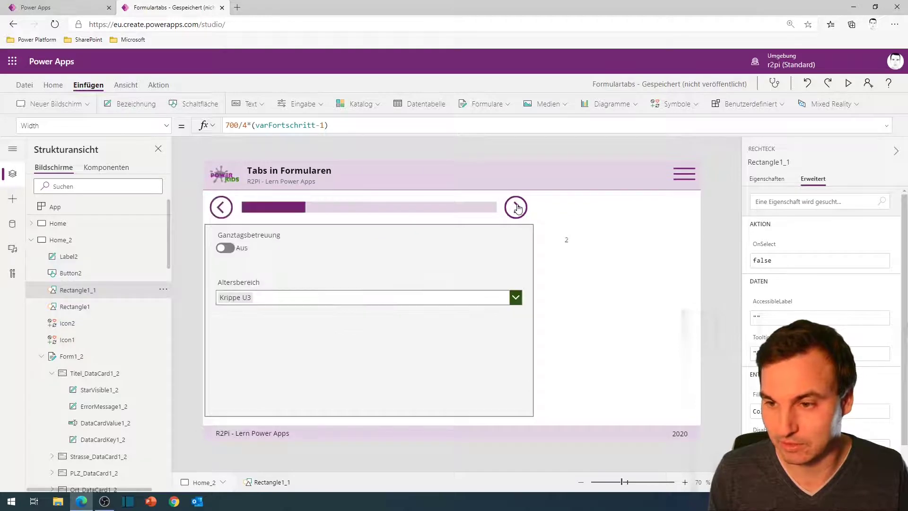
alt+click(517, 207)
alt+click(518, 208)
alt+click(517, 208)
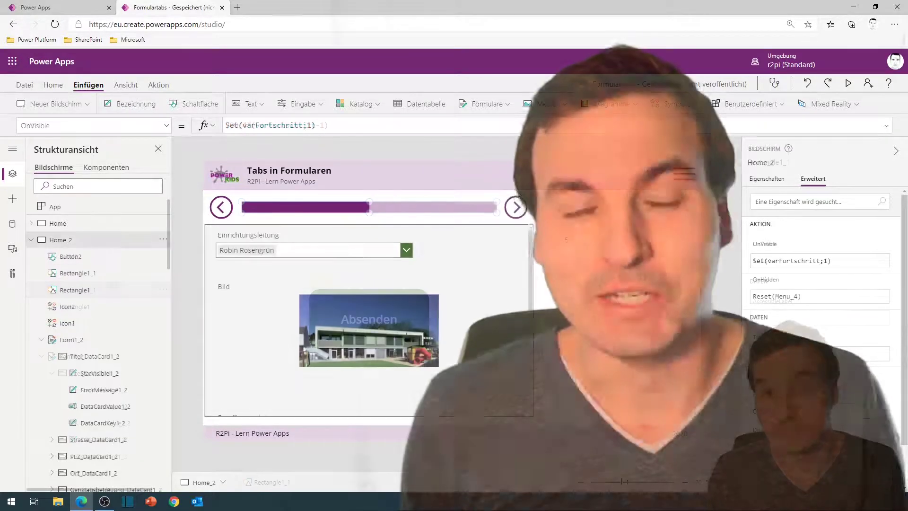